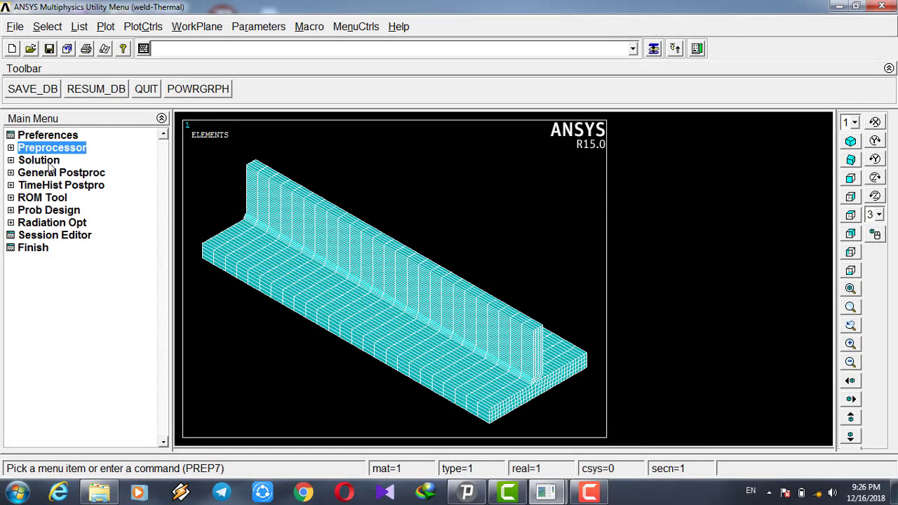
- In the solution controls, set the time at end of loadstep to 2, with time control by number of substeps
click(38, 161)
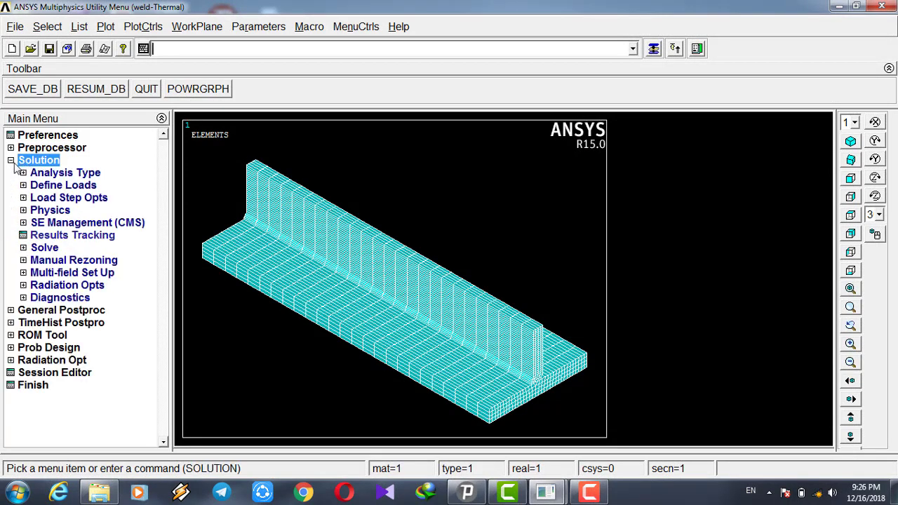
click(13, 162)
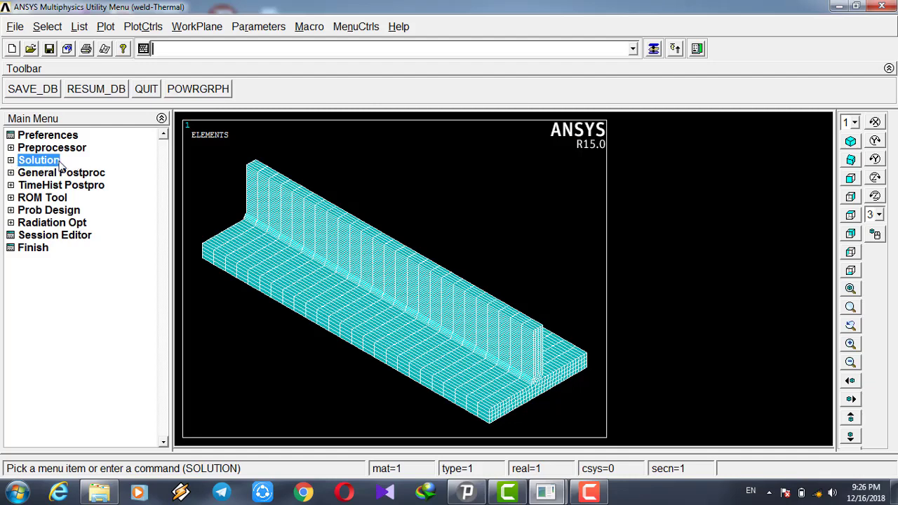
click(10, 160)
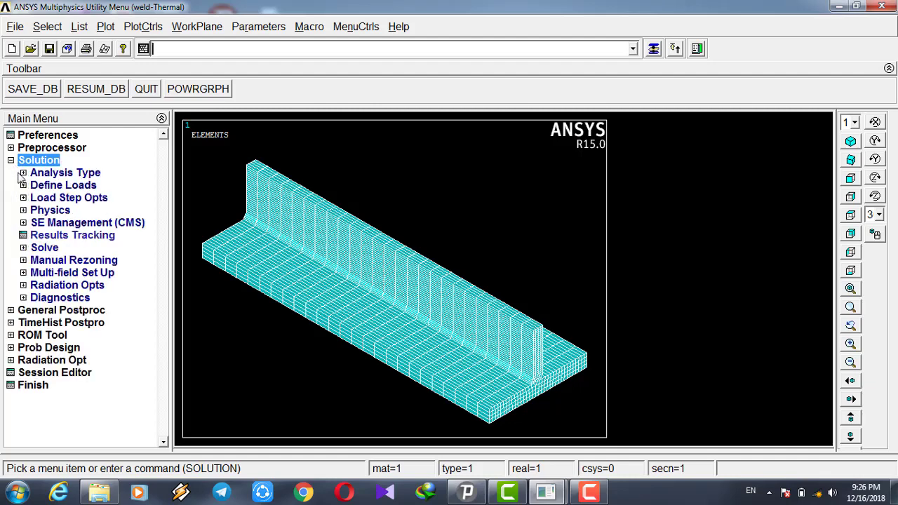
click(24, 173)
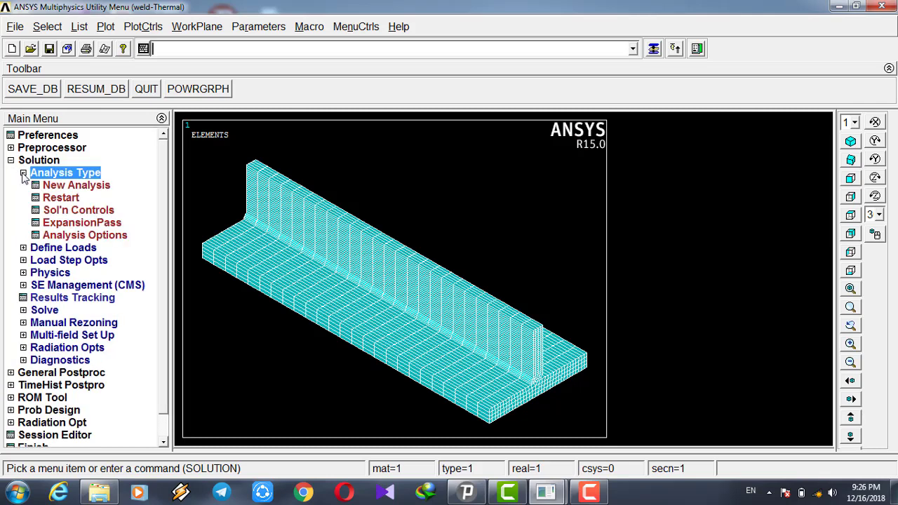
click(54, 214)
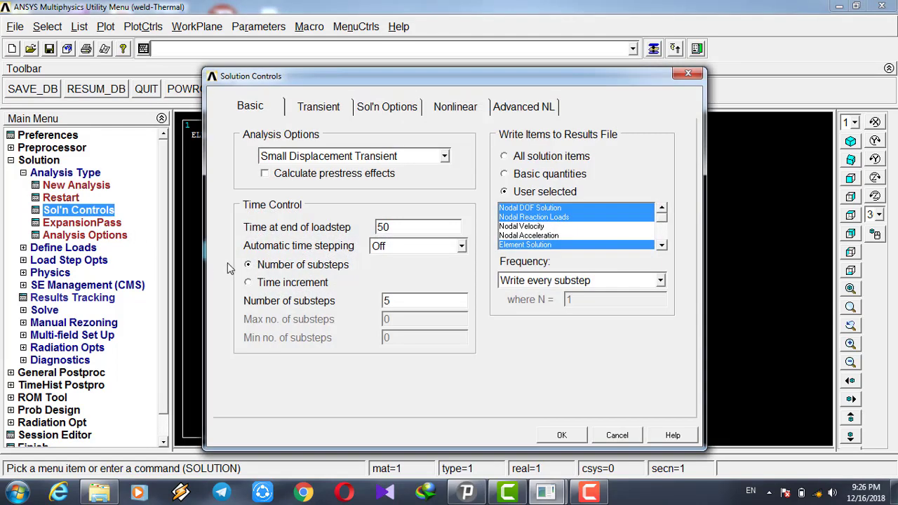
double_click(393, 227)
text(2)
click(247, 270)
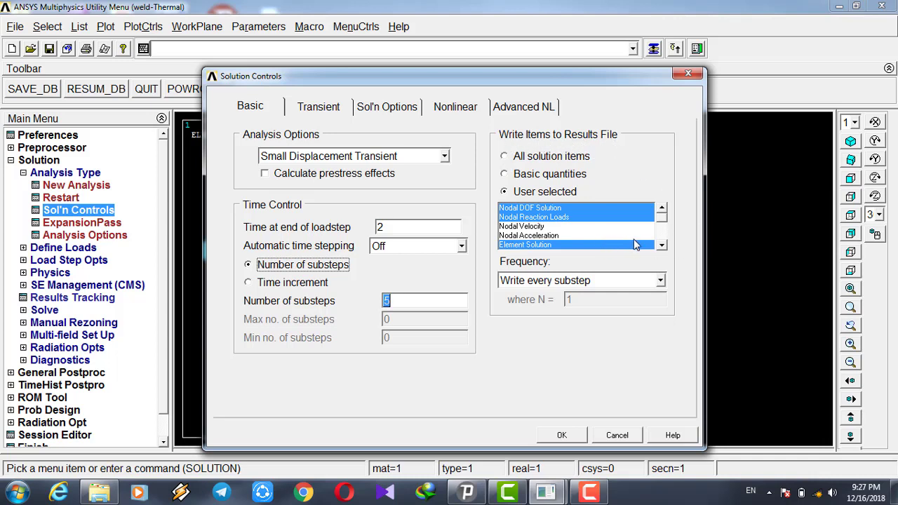
click(662, 246)
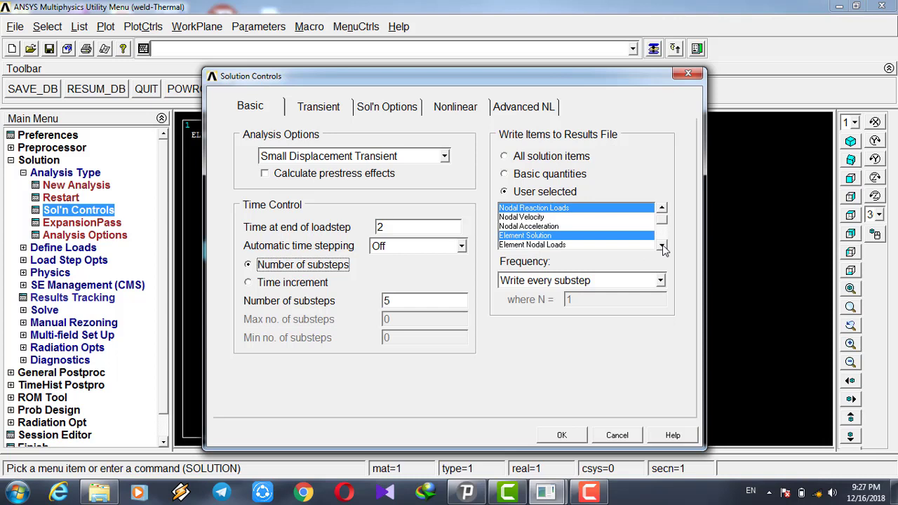
drag(663, 221, 663, 215)
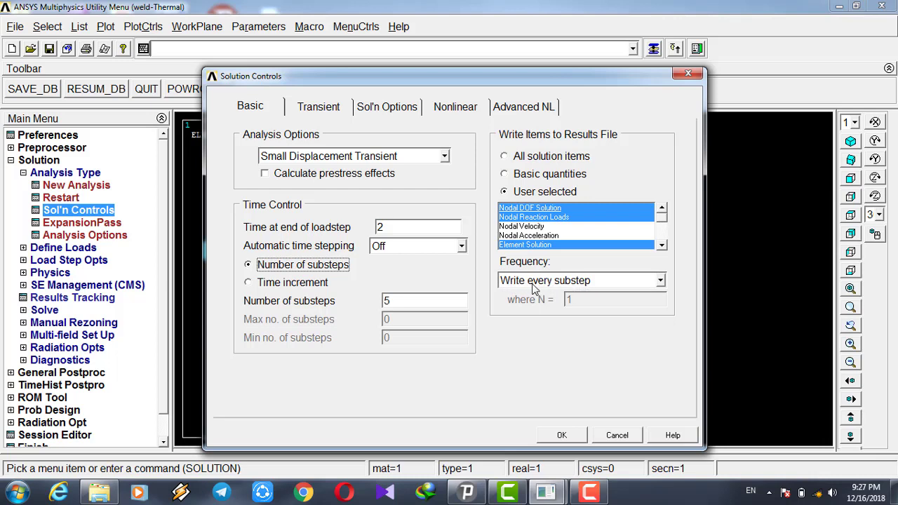
- Review the transient, solver, nonlinear and advanced nonlinear settings, and accept the solution controls
click(321, 111)
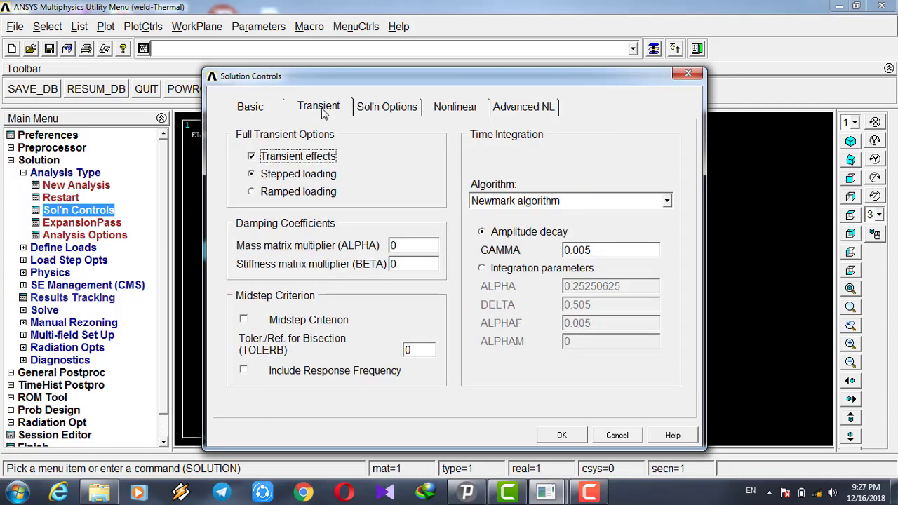
click(374, 112)
click(452, 112)
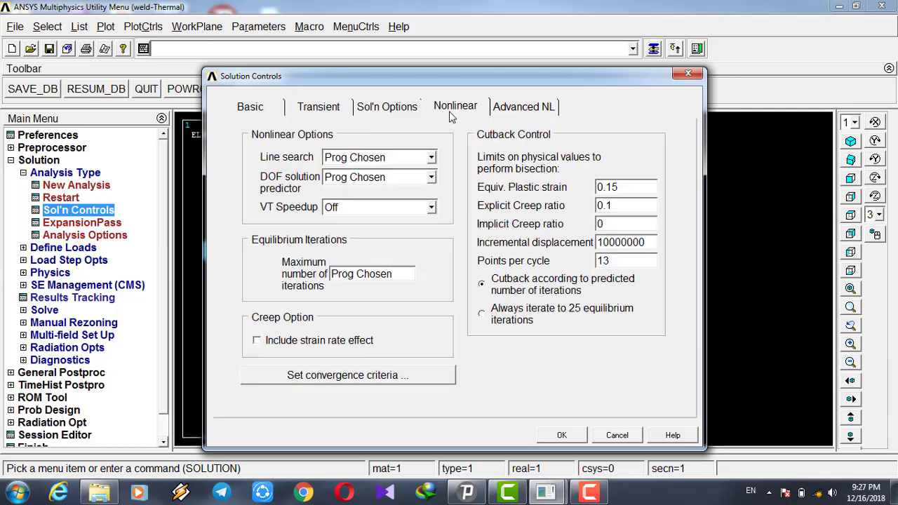
click(505, 112)
click(263, 112)
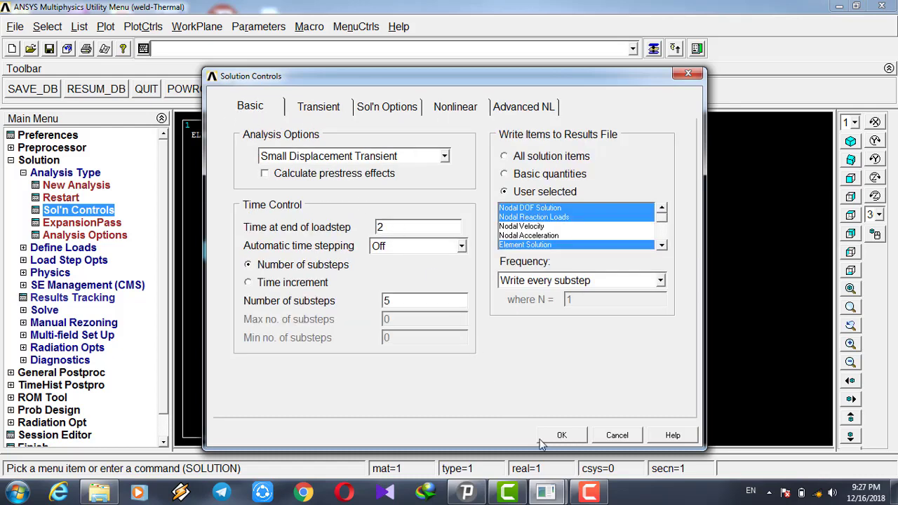
click(561, 434)
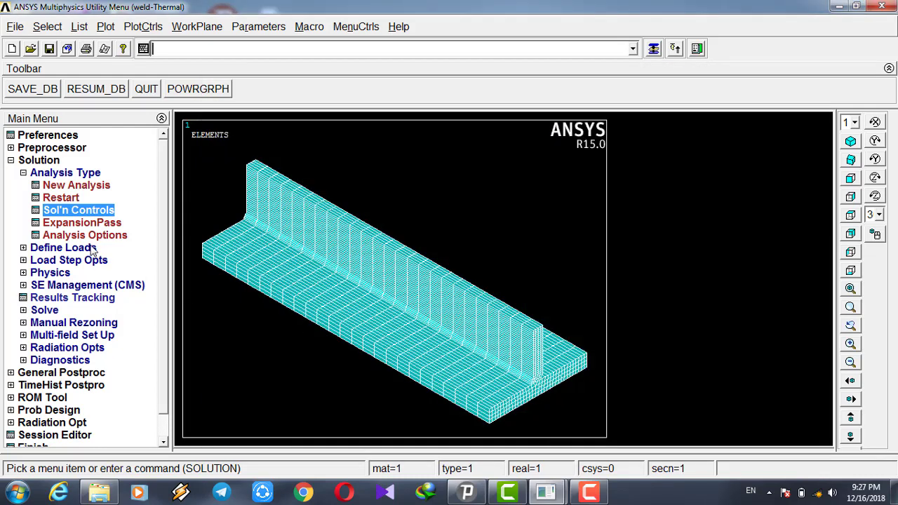
- Select the weld bead elements from the full model by a minimum, maximum and increment number range
click(63, 248)
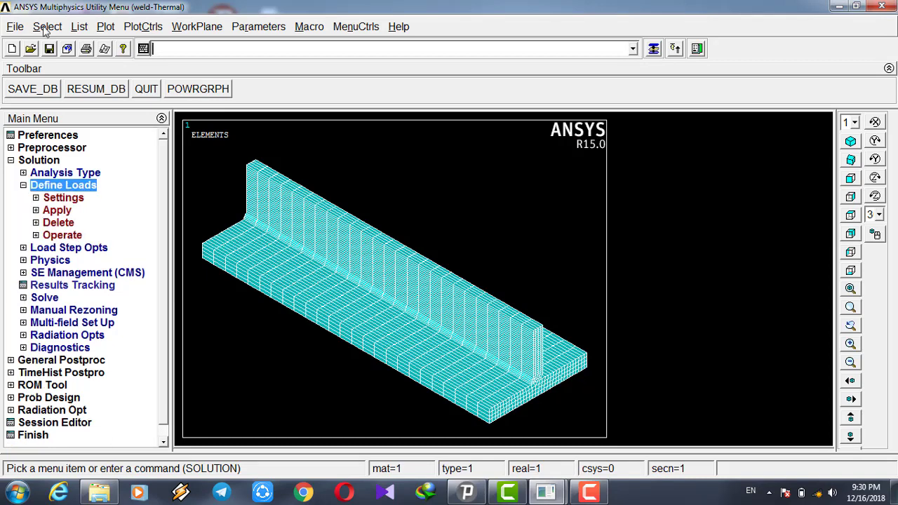
click(47, 27)
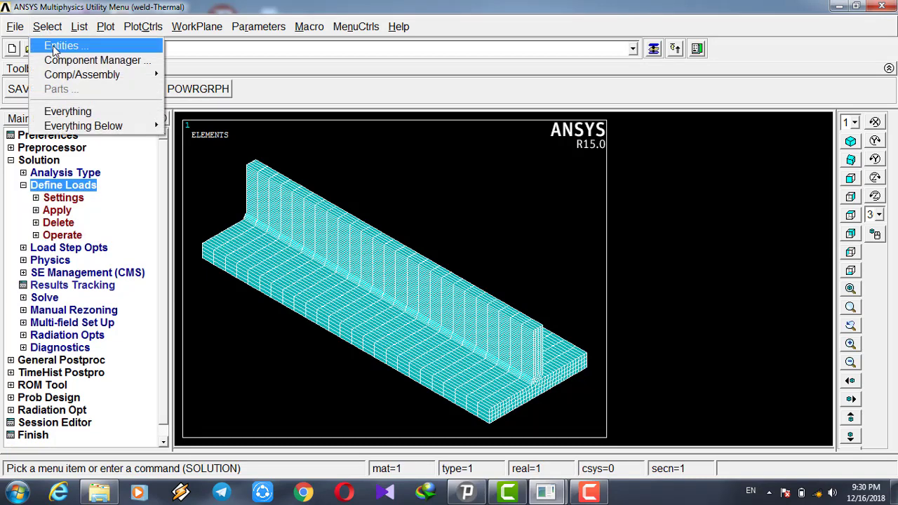
click(56, 46)
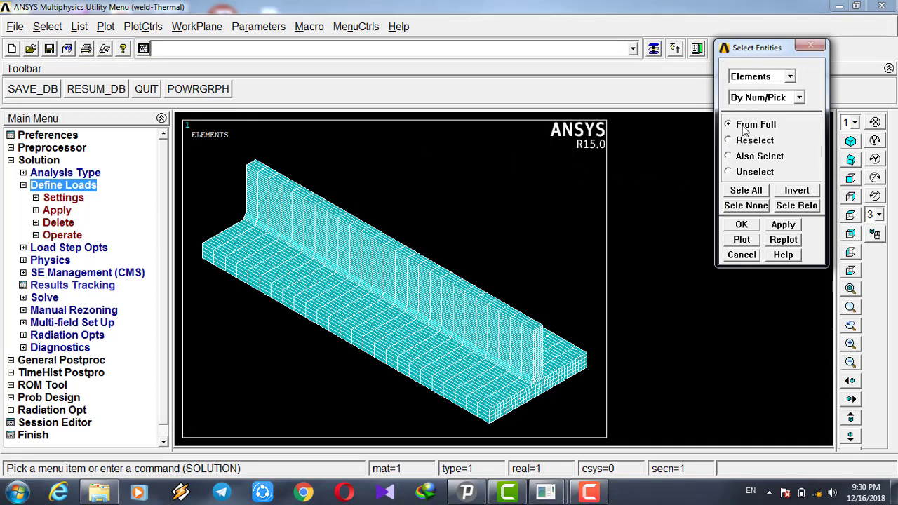
click(741, 224)
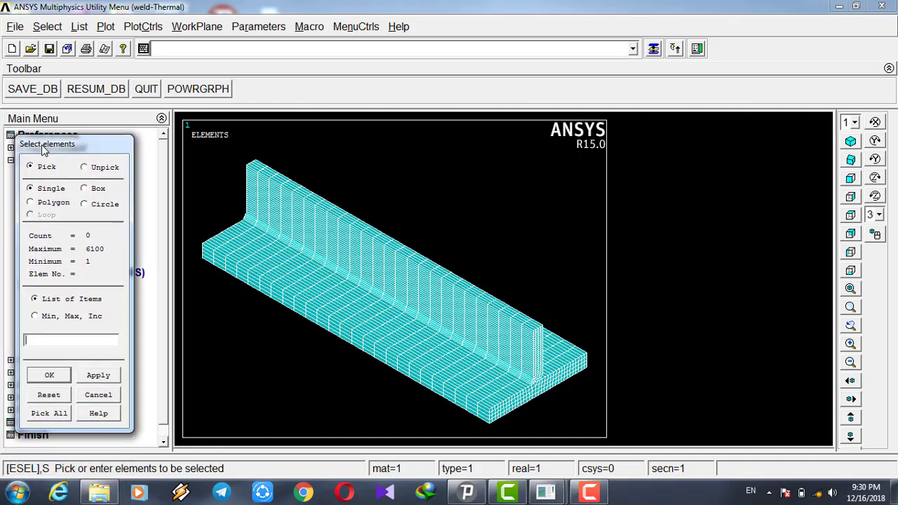
click(36, 316)
key(Return)
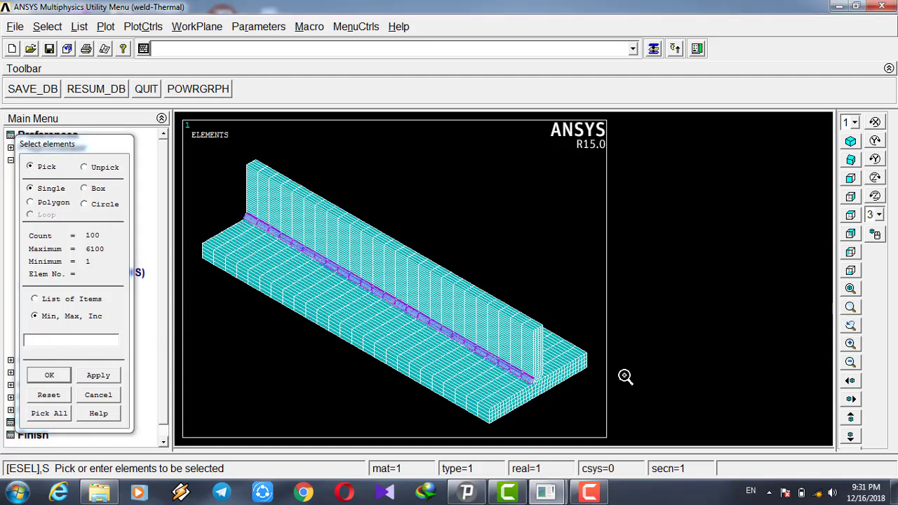
scroll(537, 379, up, 5)
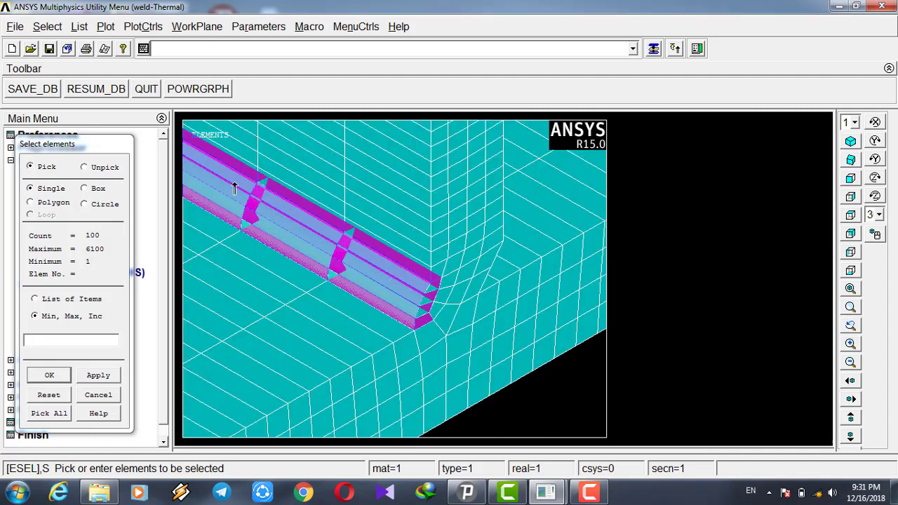
click(42, 375)
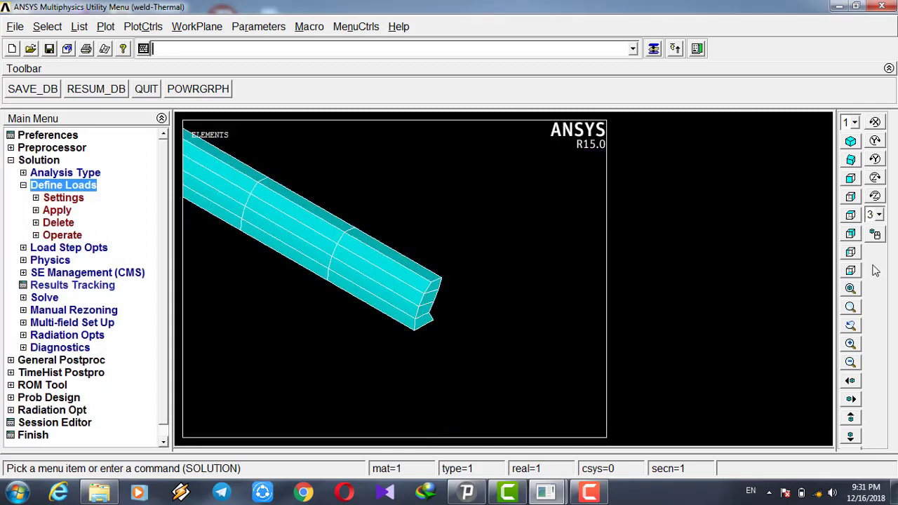
click(850, 288)
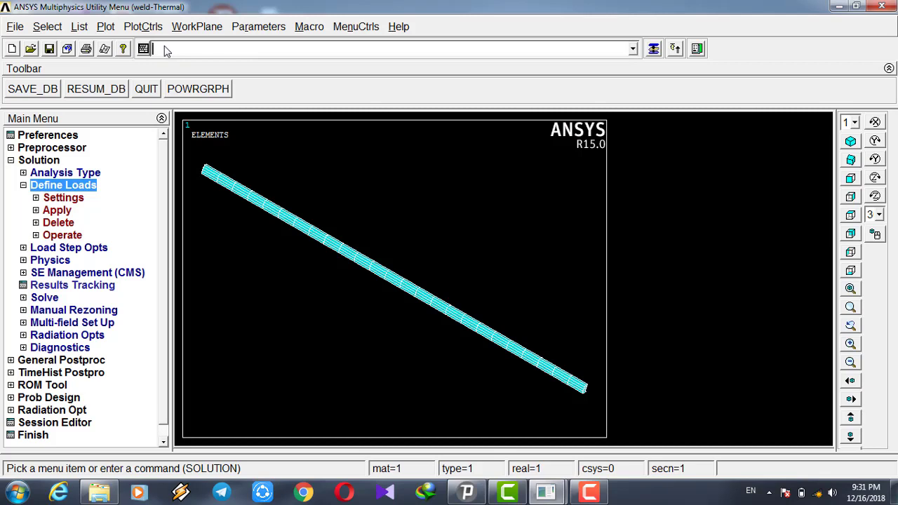
- Select the nodes attached to the weld elements with nsle,s and plot them with nplot
text(nsle)
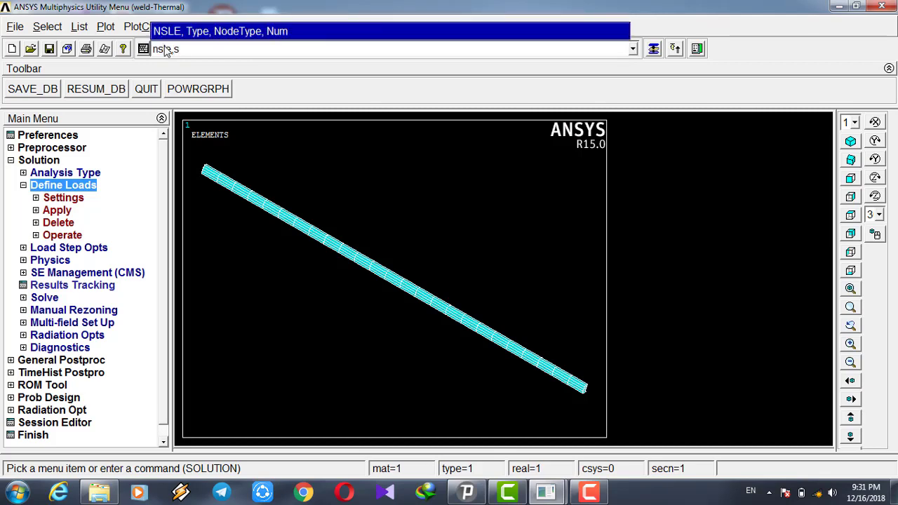
text(,s)
key(Return)
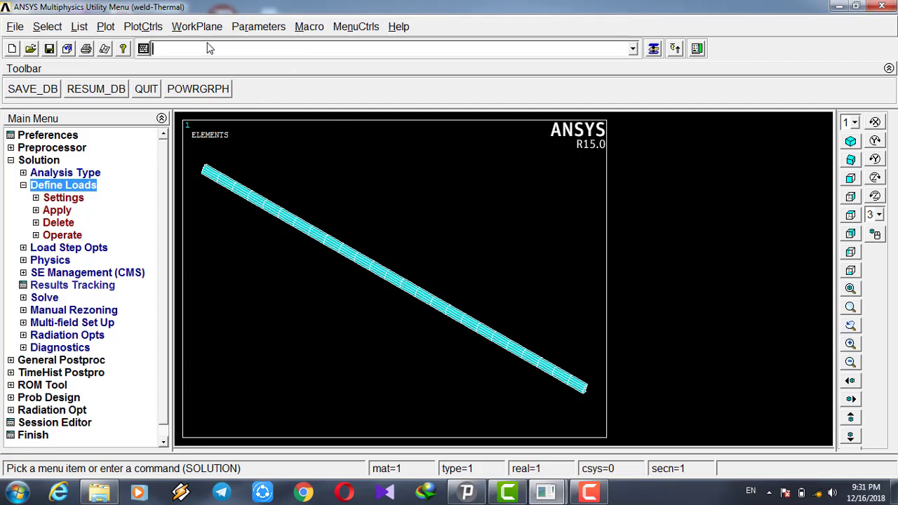
text(nplot)
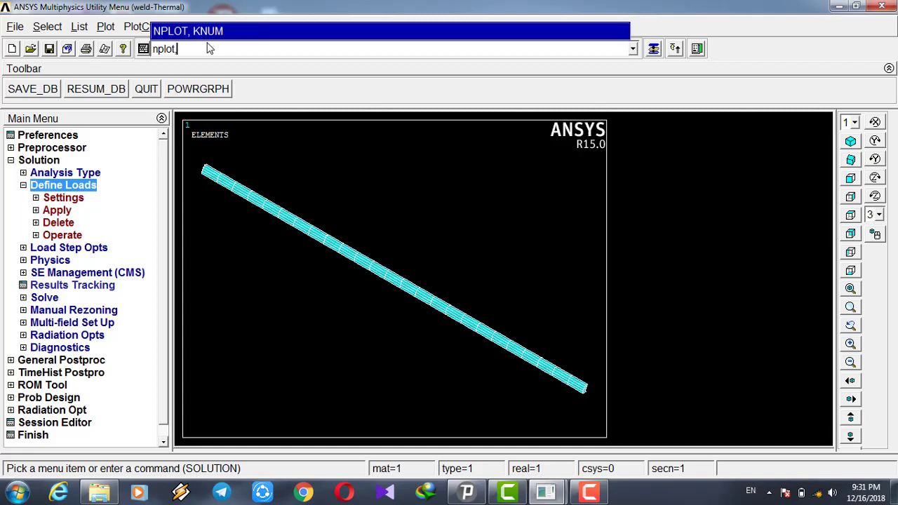
key(Return)
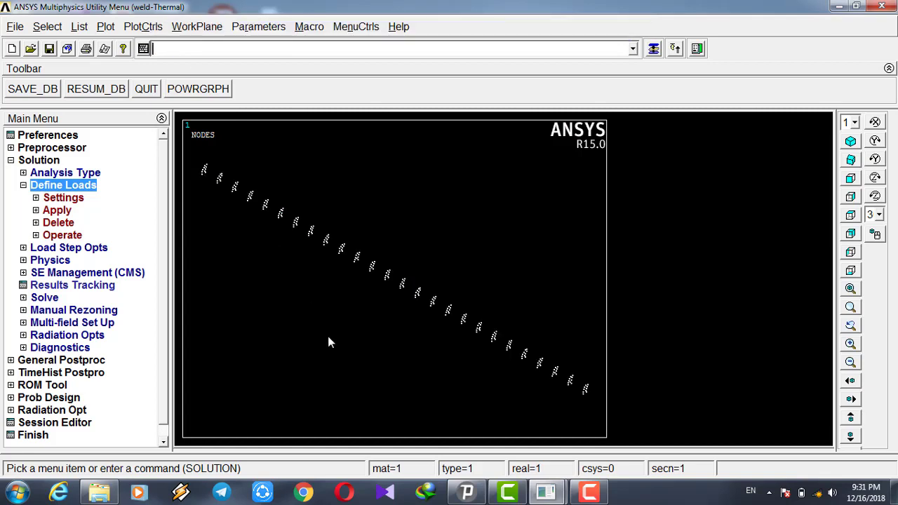
- Display the selected weld elements again with the eplot command
scroll(402, 288, down, 2)
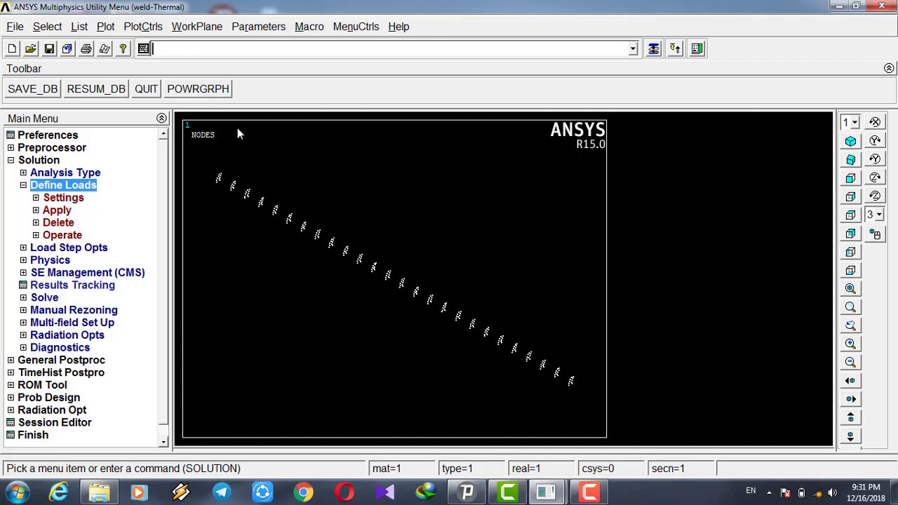
text(eplot)
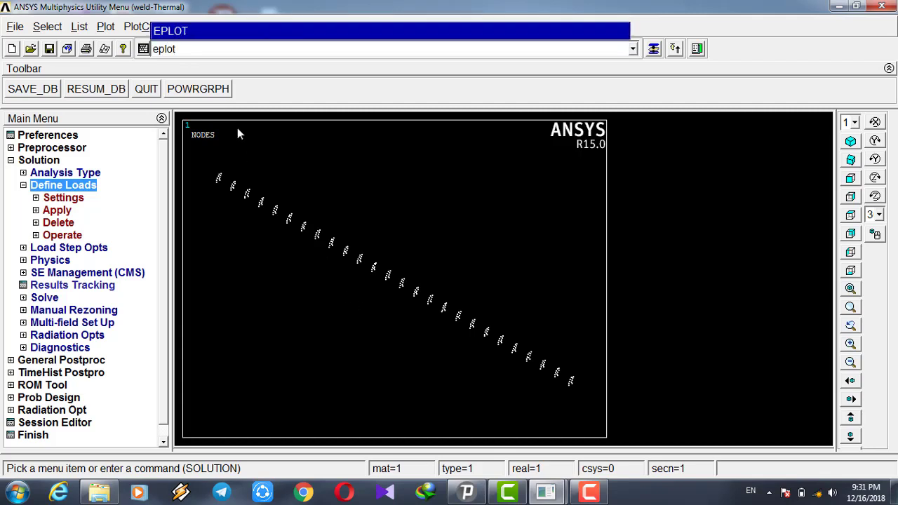
key(Return)
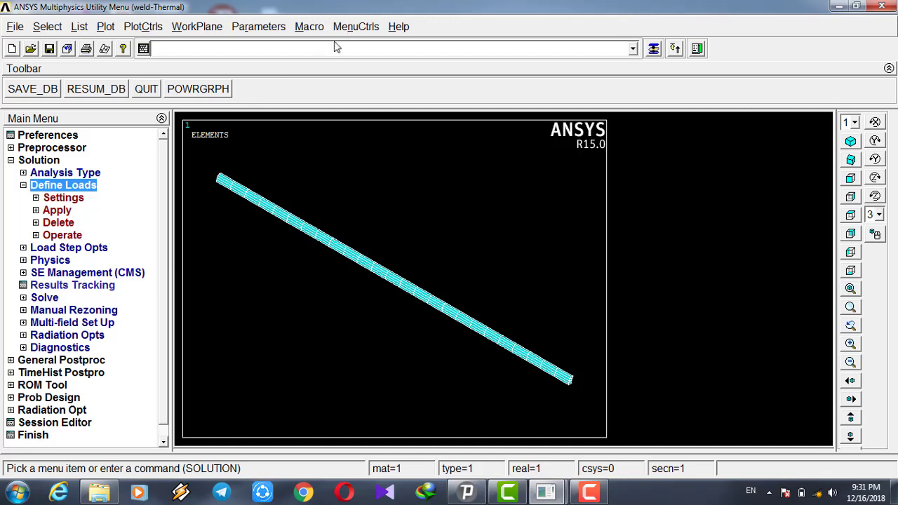
- Add the abbreviations ELEMENT (eplot), NODE (nplot) and NSLE (nsle,s) to the toolbar, and try the node and element plots
click(355, 27)
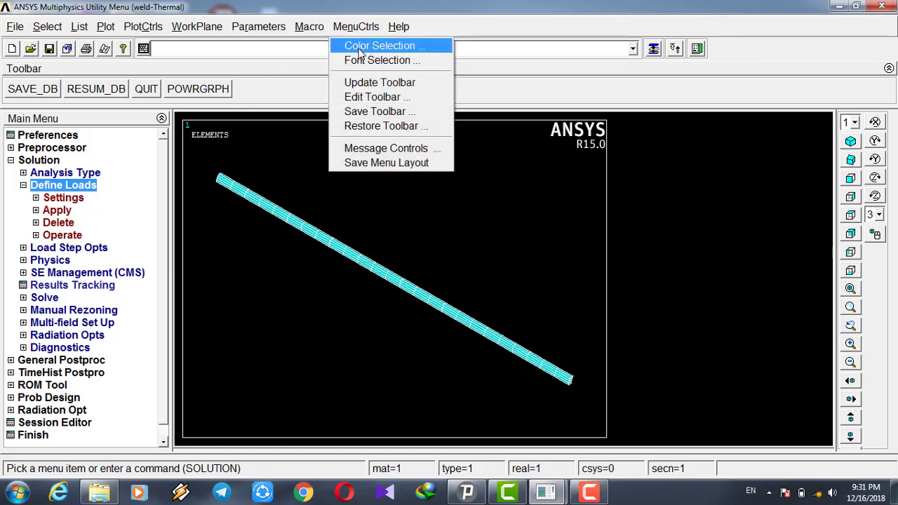
click(380, 82)
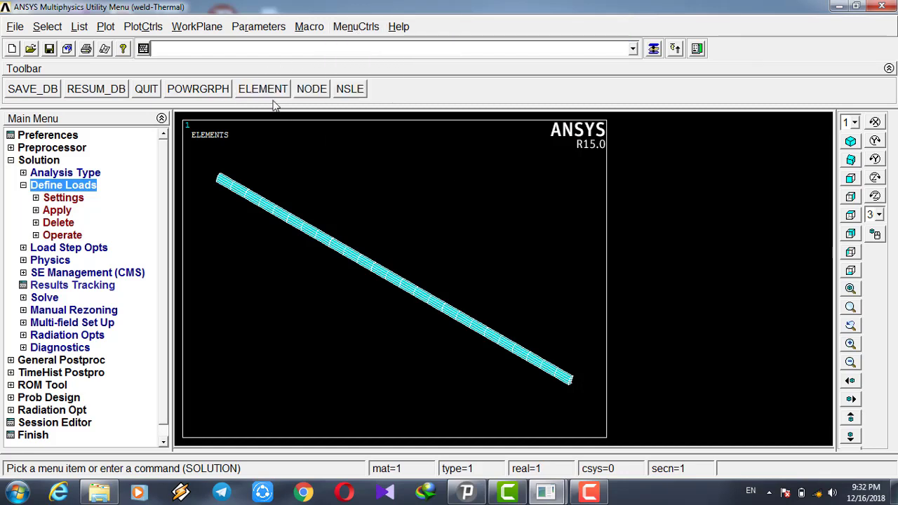
click(308, 94)
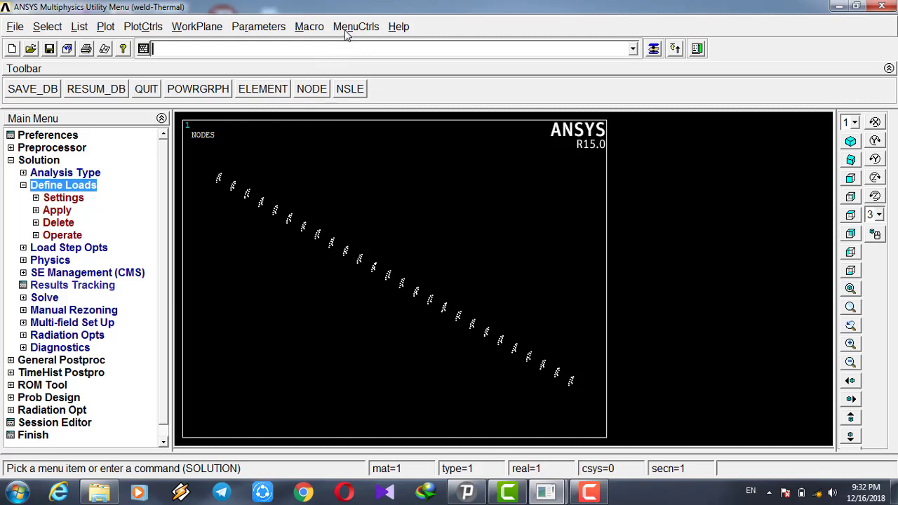
click(263, 89)
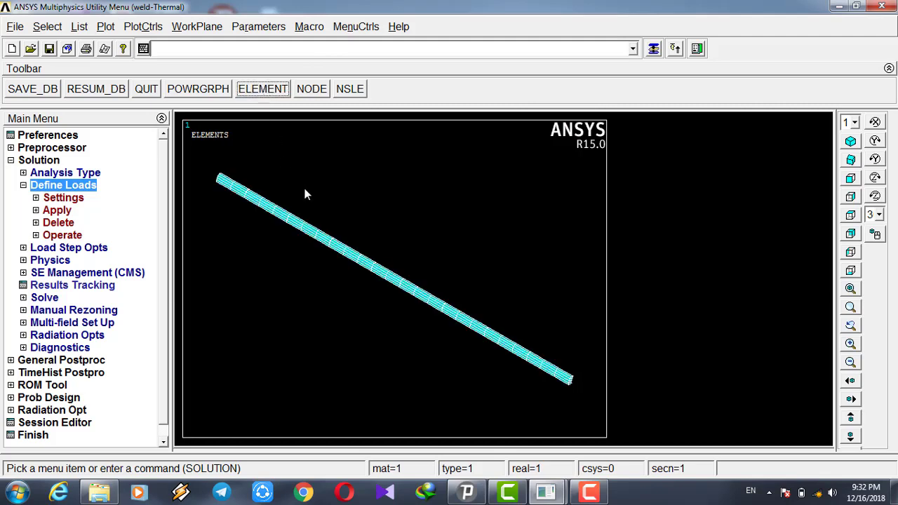
- Define a toolbar abbreviation named All that runs allsel,all, and finish editing the abbreviations
click(353, 27)
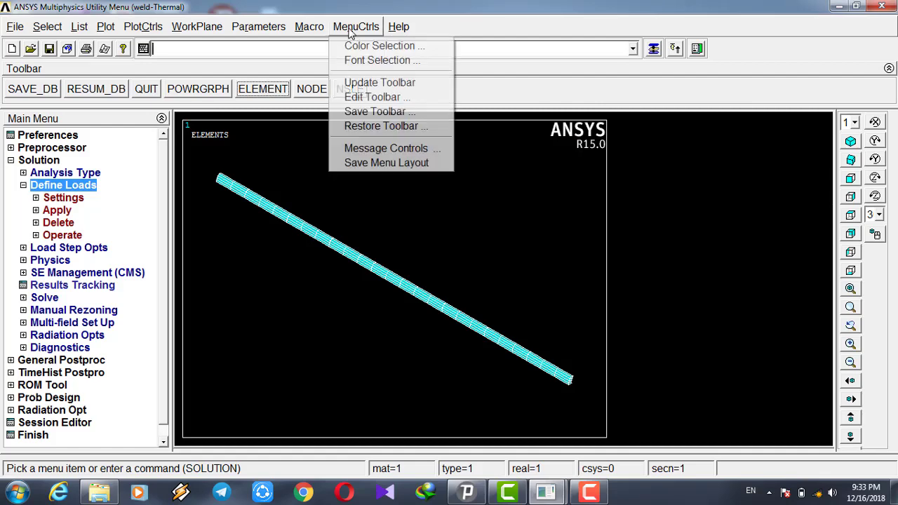
click(358, 97)
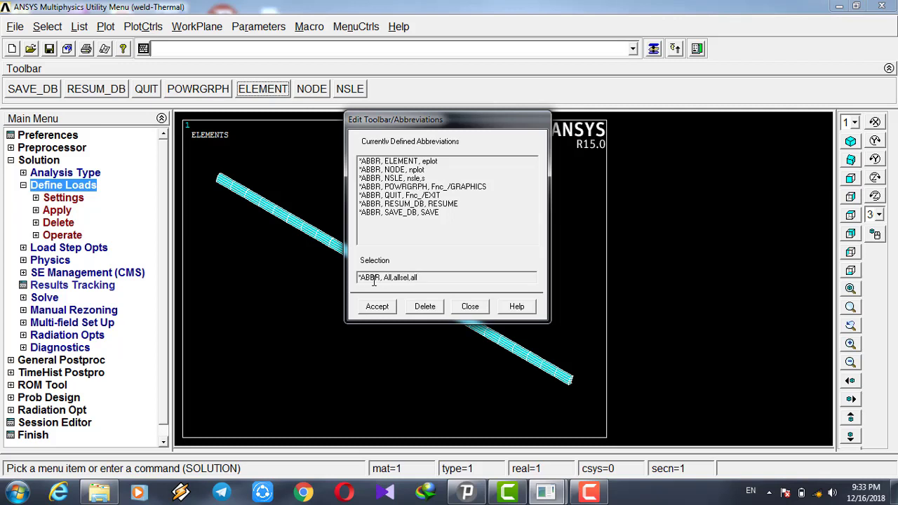
click(377, 306)
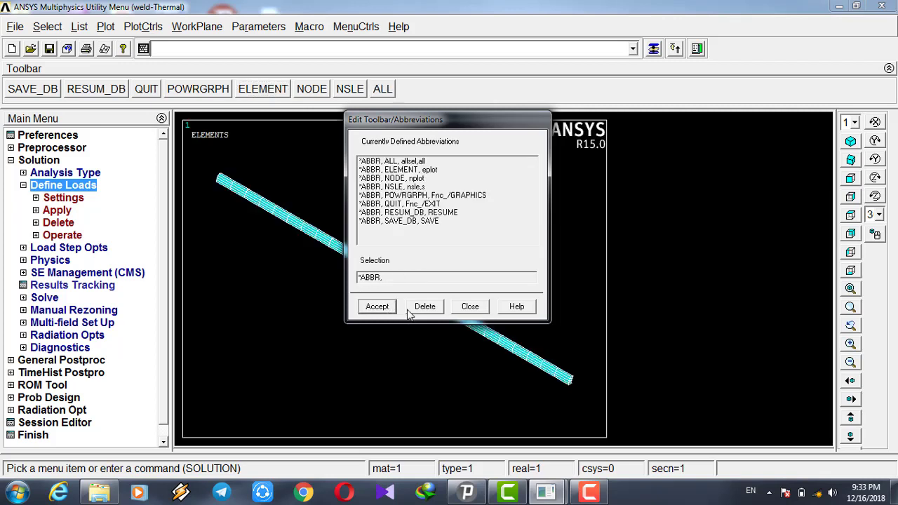
click(471, 310)
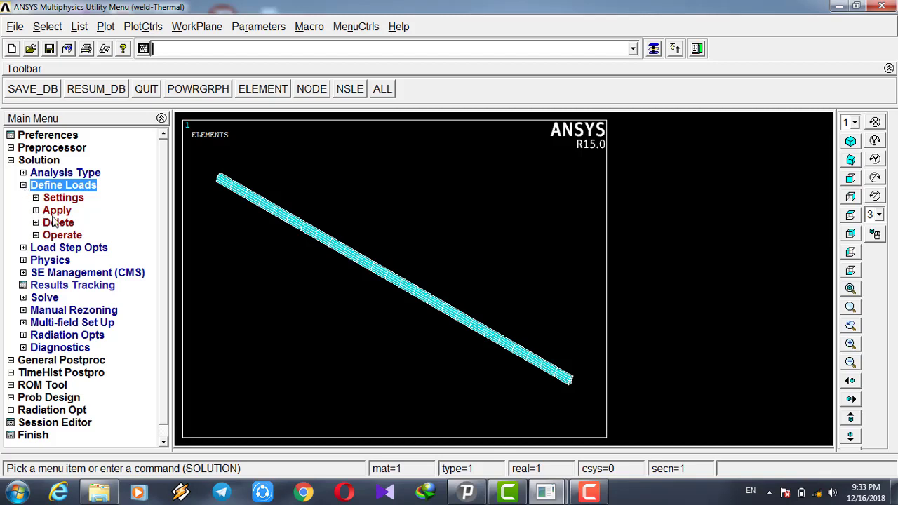
- Deactivate the weld elements 6001 to 6100 with the Kill Elements option of Birth & Death
click(23, 186)
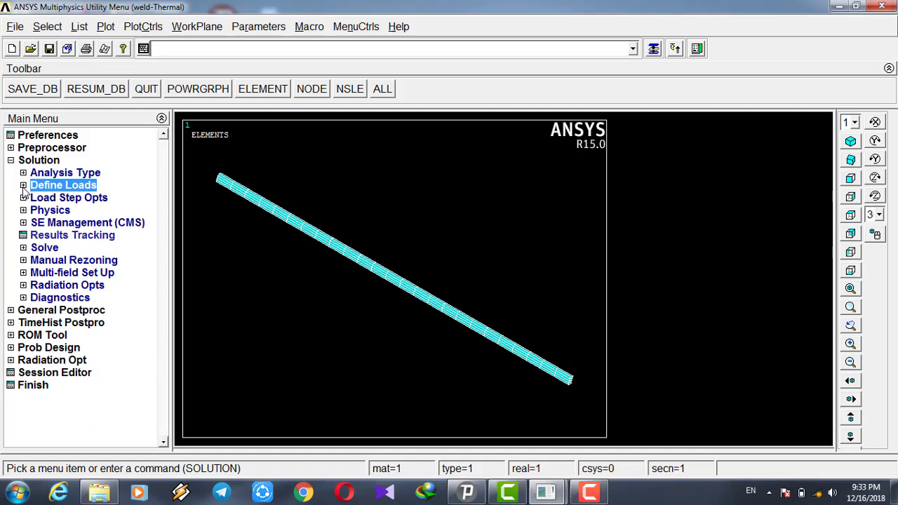
click(23, 197)
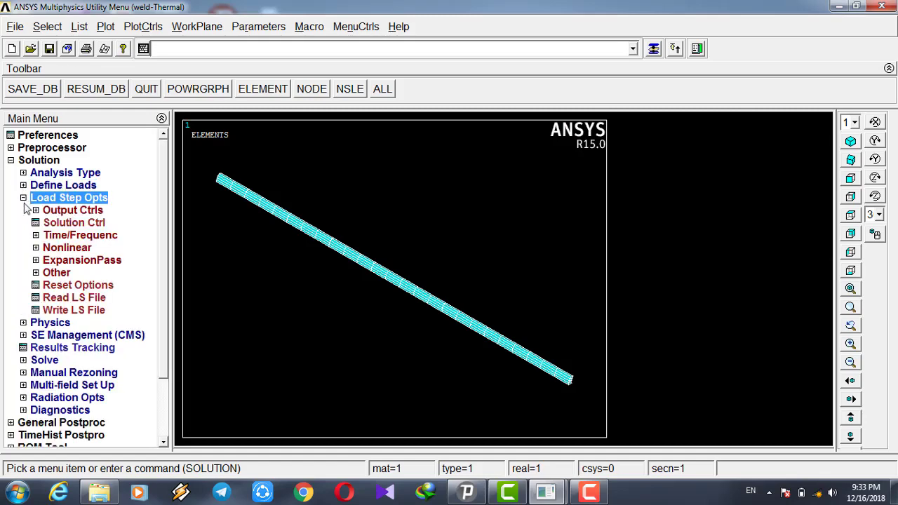
click(57, 273)
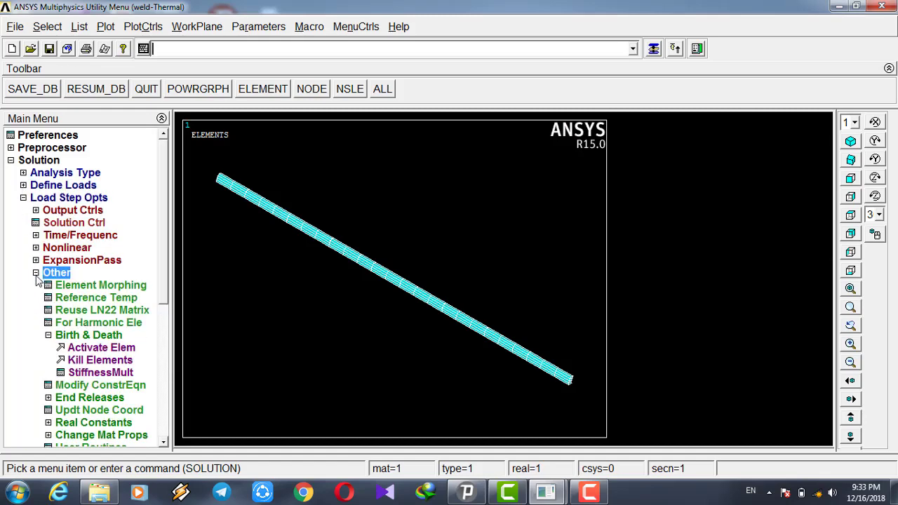
click(88, 360)
drag(82, 241, 136, 152)
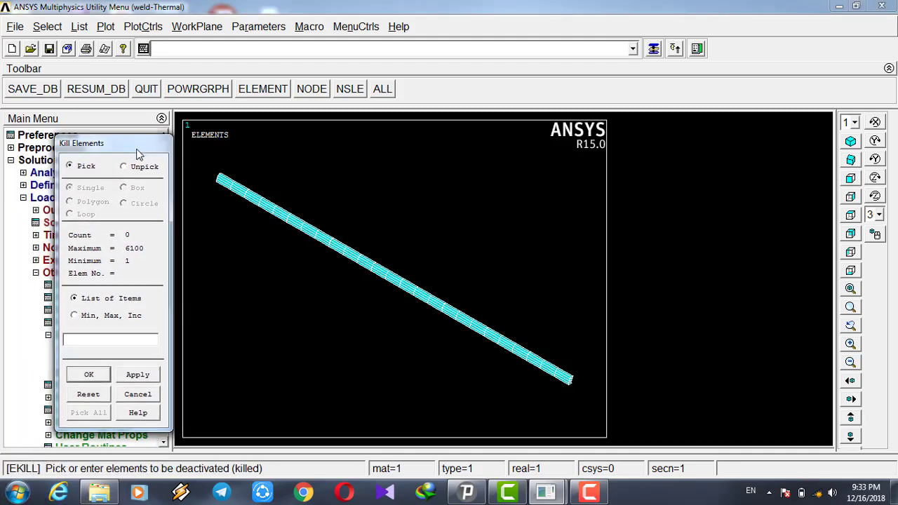
click(73, 324)
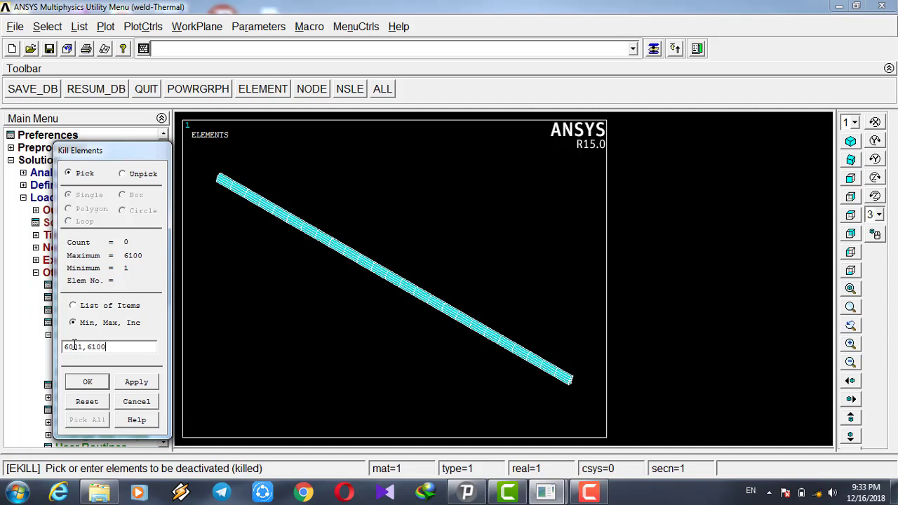
key(Return)
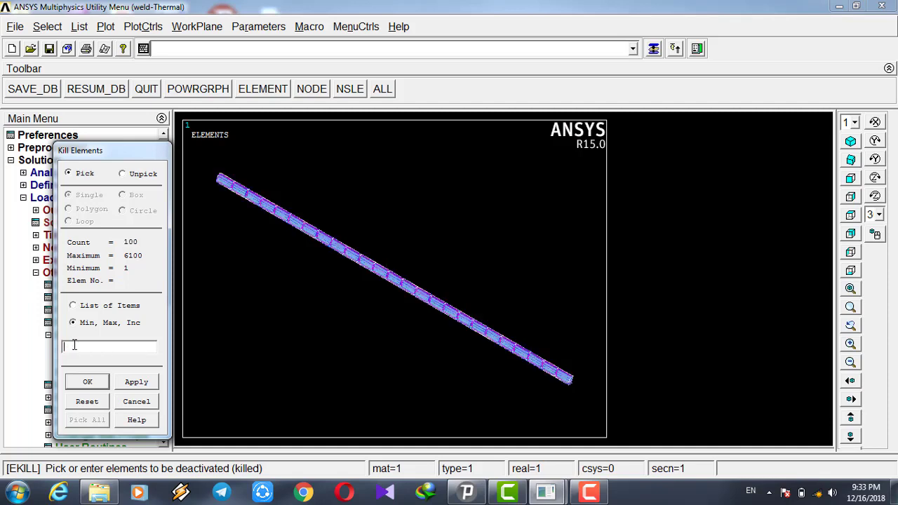
click(87, 381)
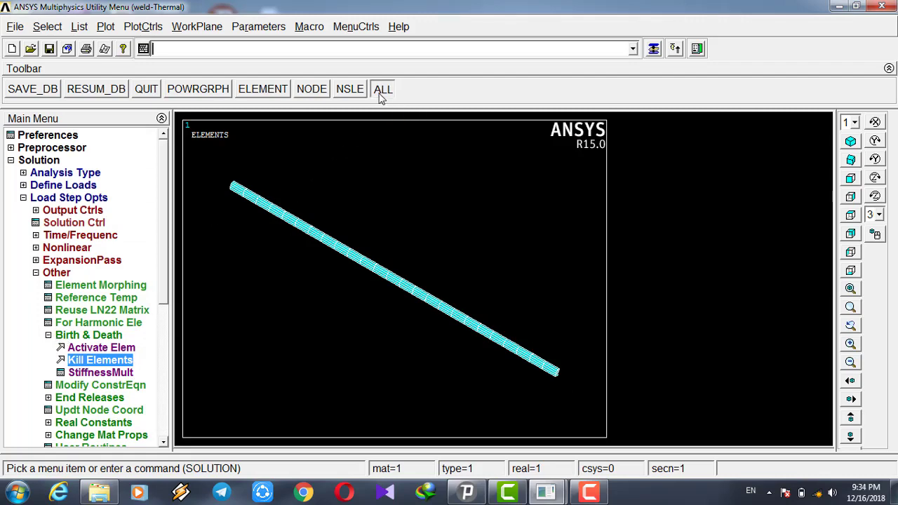
- Select everything and plot the elements of the whole T-joint, examining the weld at its near end
click(263, 89)
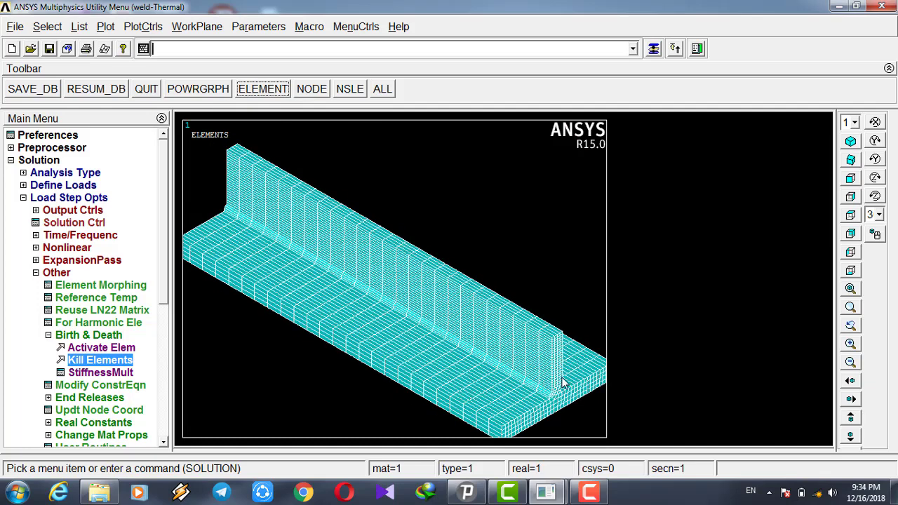
scroll(511, 418, up, 3)
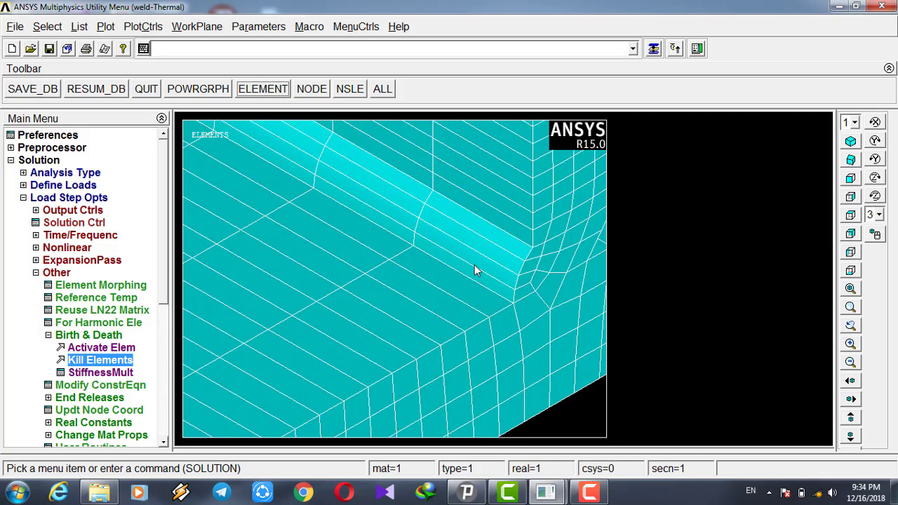
scroll(476, 270, down, 2)
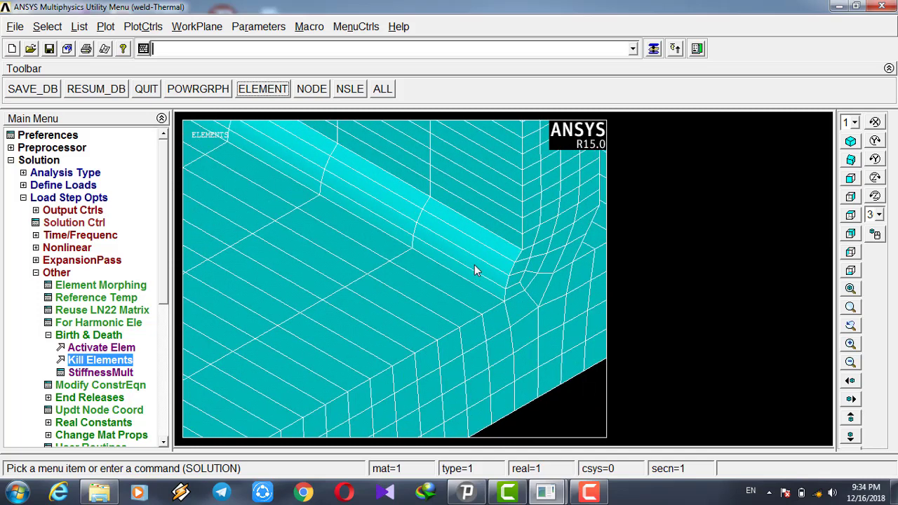
- Select only the live elements from the full set to check which ones are deactivated
click(49, 27)
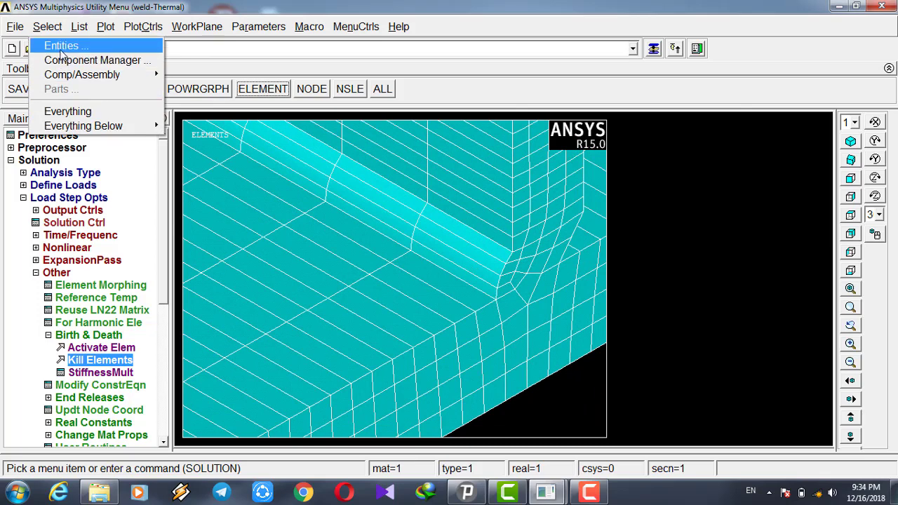
click(64, 46)
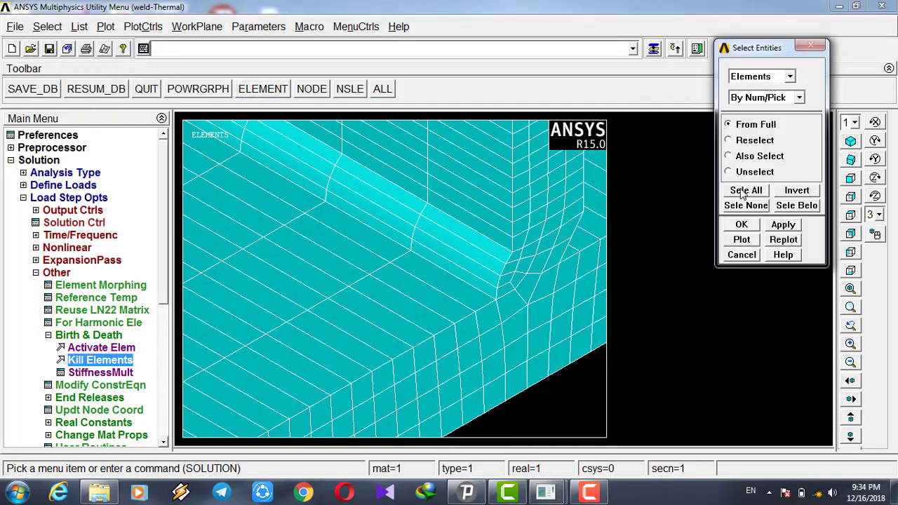
click(799, 98)
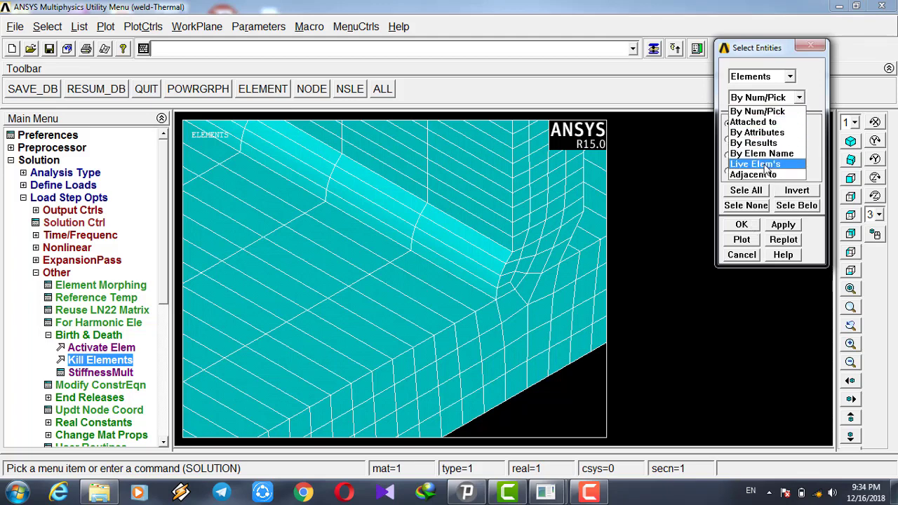
click(766, 164)
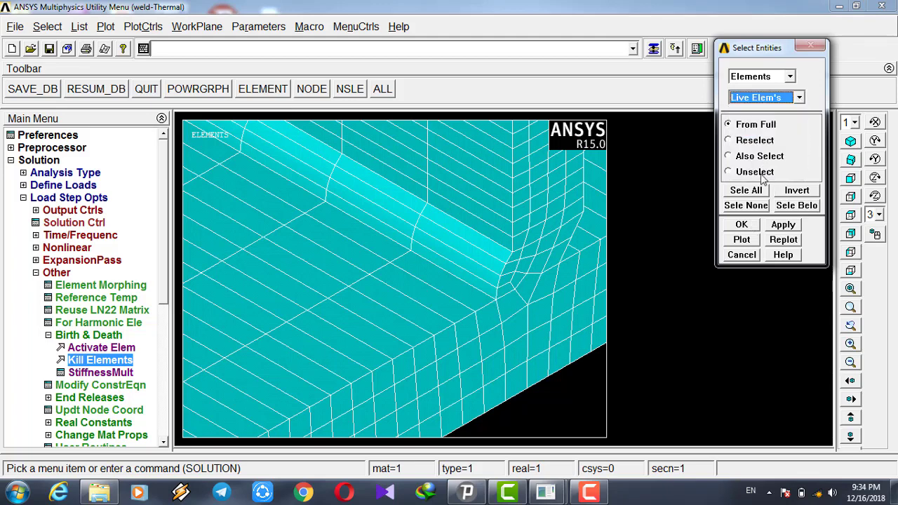
click(741, 224)
- Examine the weld fillet region of the live-element plot at both ends of the T-joint
scroll(461, 274, up, 1)
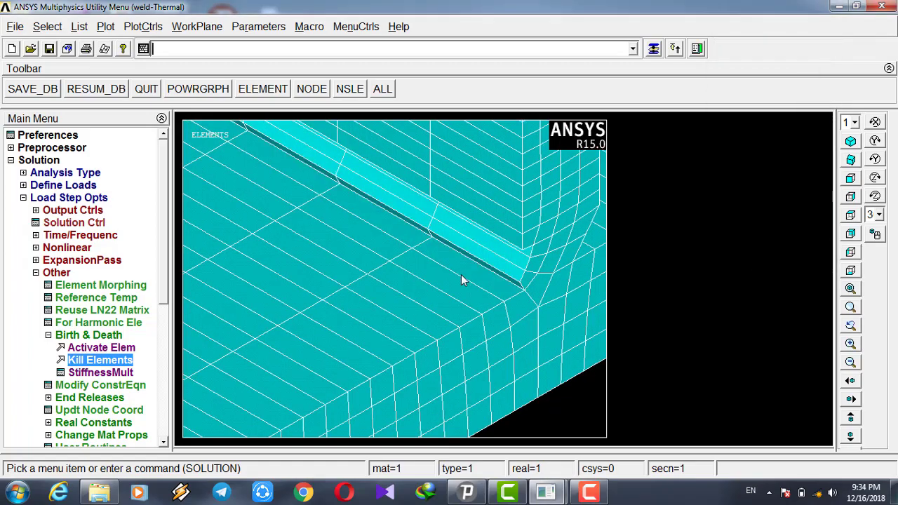
scroll(463, 273, down, 5)
scroll(488, 273, down, 5)
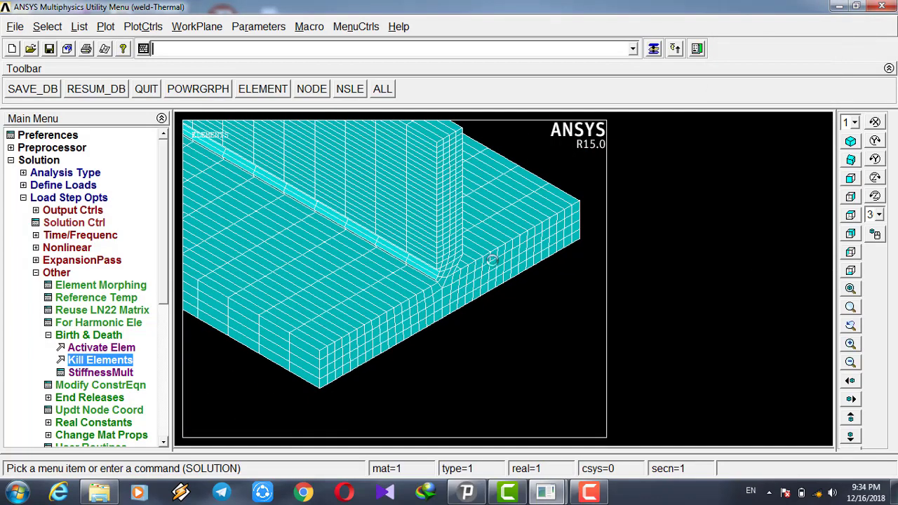
scroll(474, 244, down, 3)
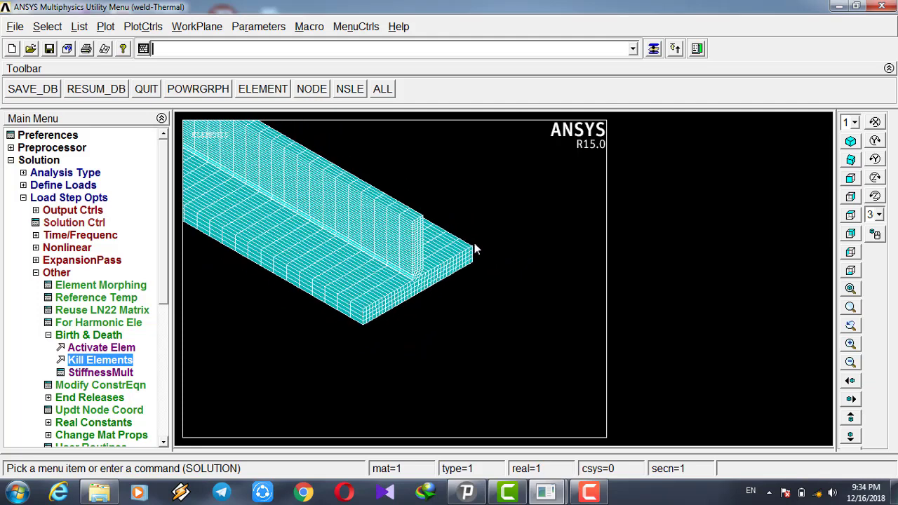
click(850, 289)
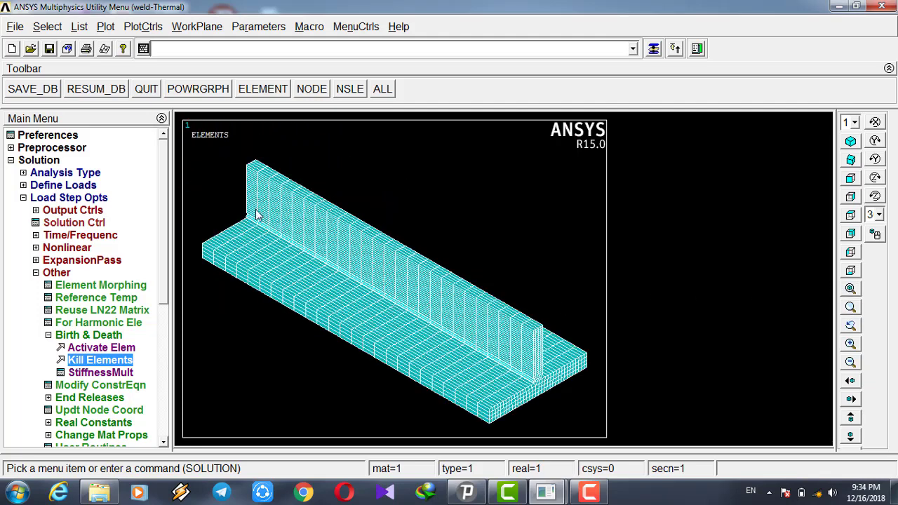
drag(237, 208, 273, 235)
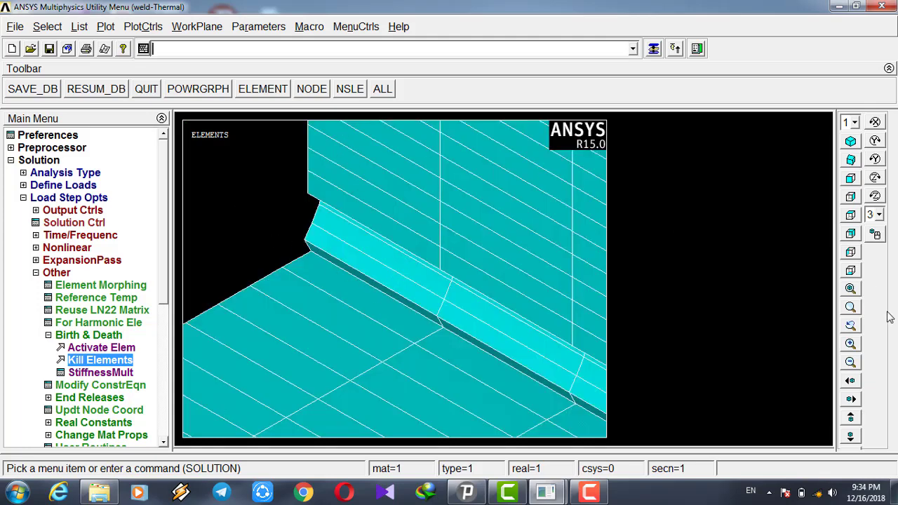
click(850, 289)
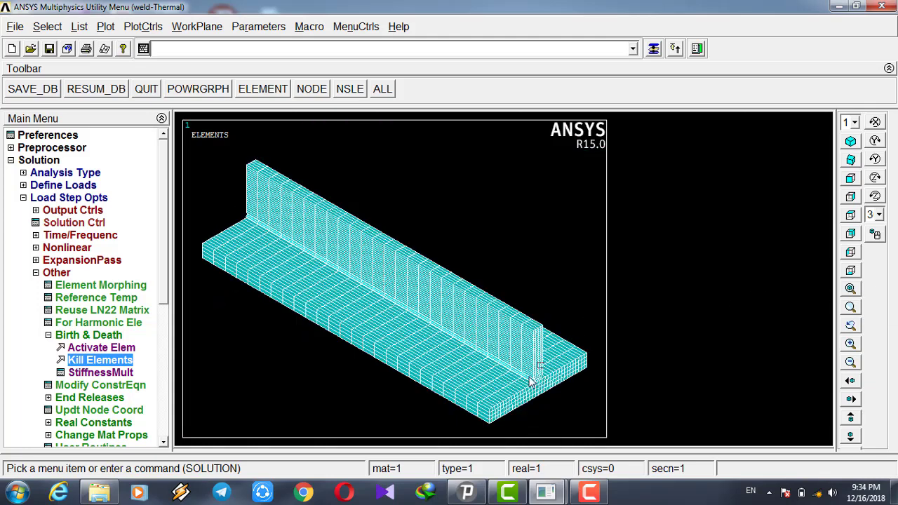
drag(530, 377, 509, 391)
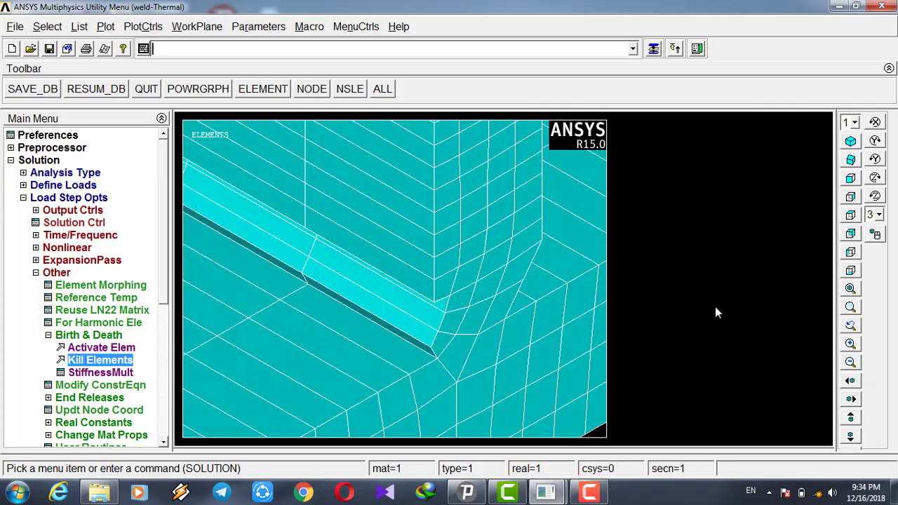
click(849, 289)
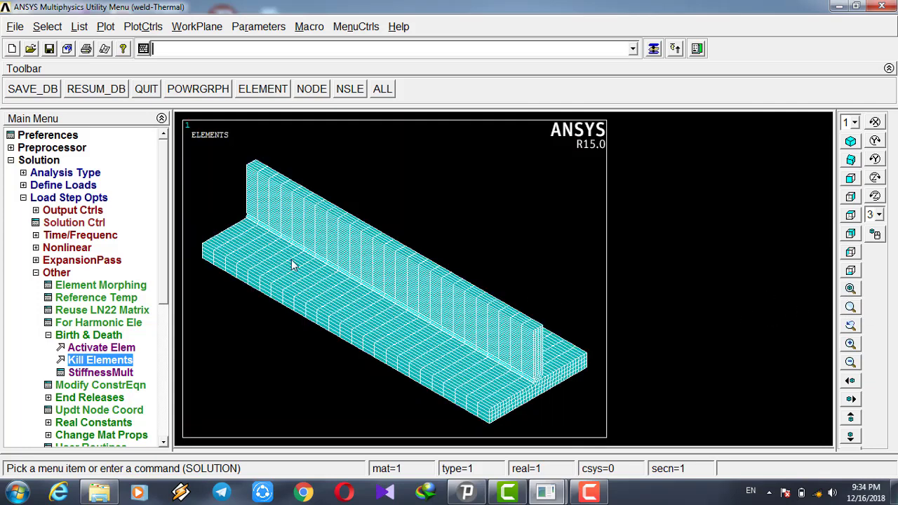
- Restore the full model selection and replot all elements, including the killed weld elements
click(36, 273)
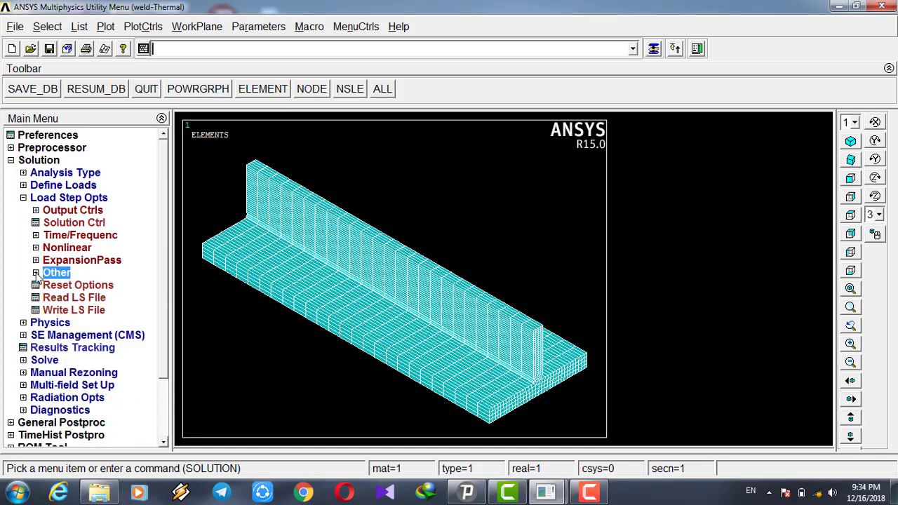
click(366, 92)
click(284, 92)
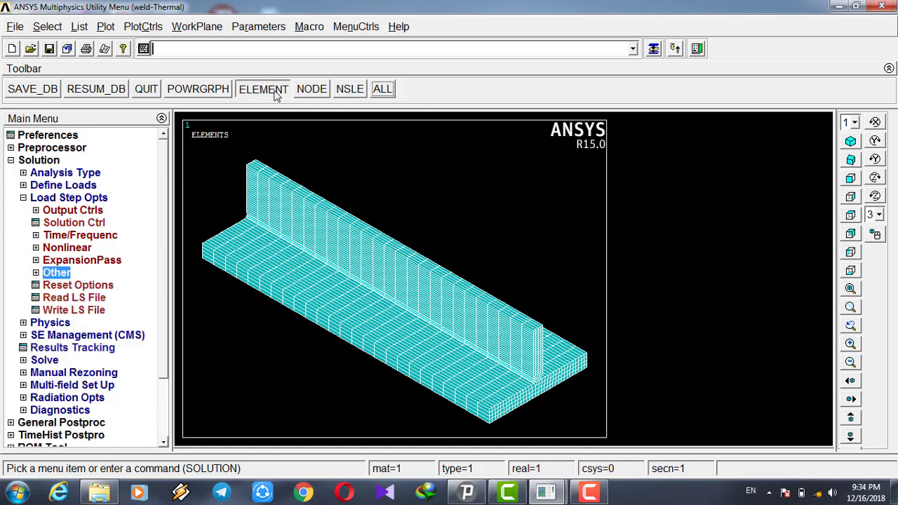
- Turn on element numbers in the plot numbering controls and read the numbers at the weld's near end
right_drag(538, 365, 512, 391)
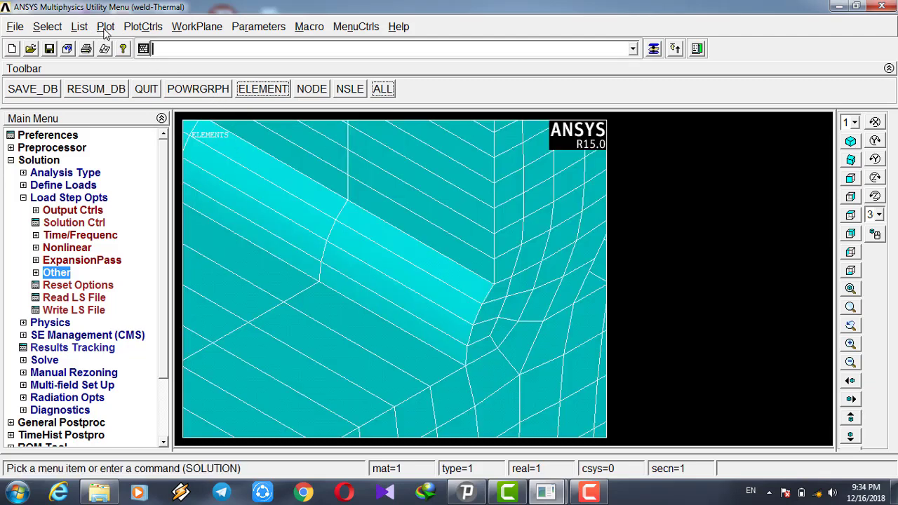
click(140, 28)
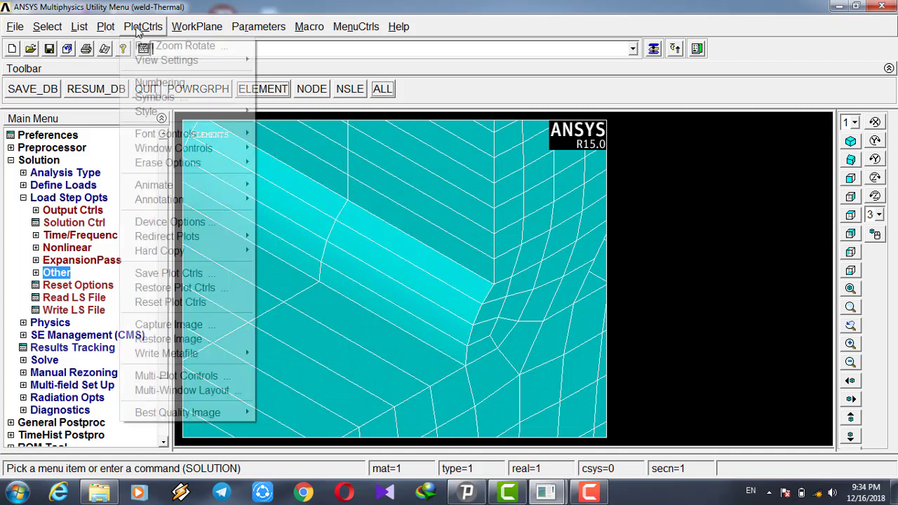
click(148, 83)
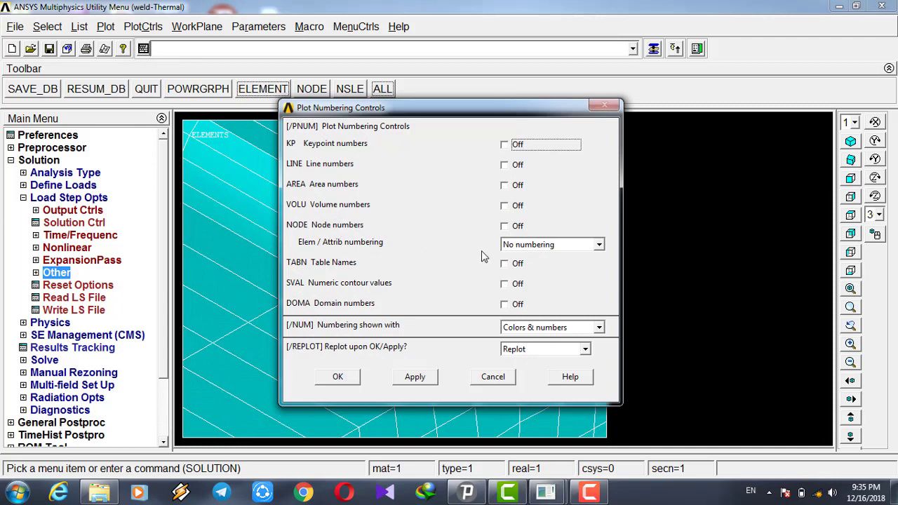
click(531, 249)
click(535, 266)
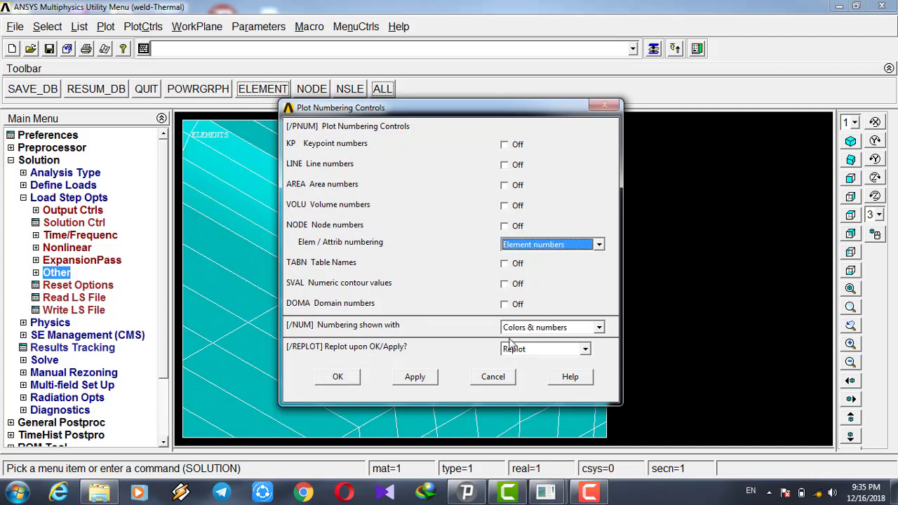
click(337, 377)
scroll(410, 294, up, 2)
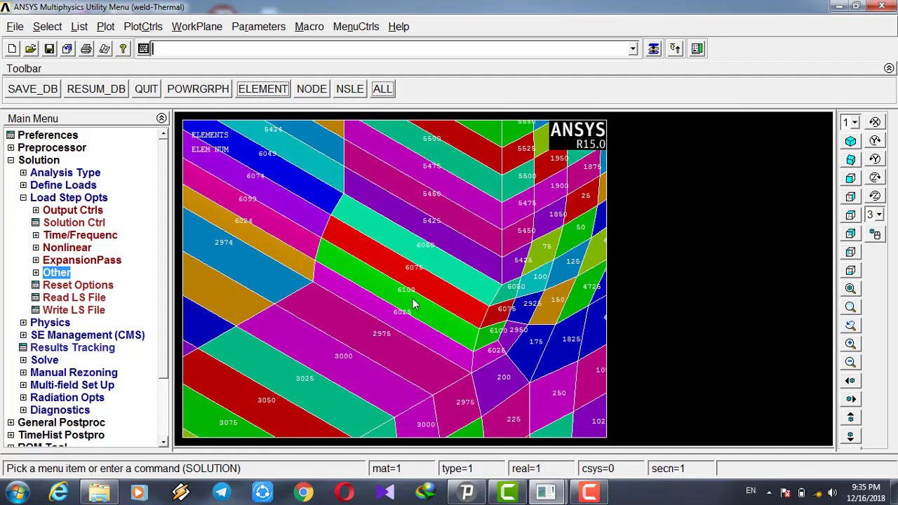
scroll(412, 297, up, 2)
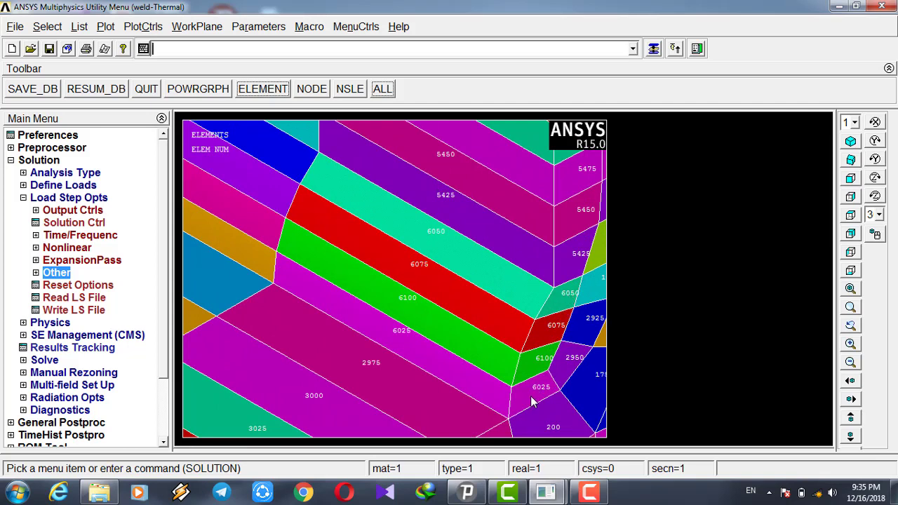
click(590, 492)
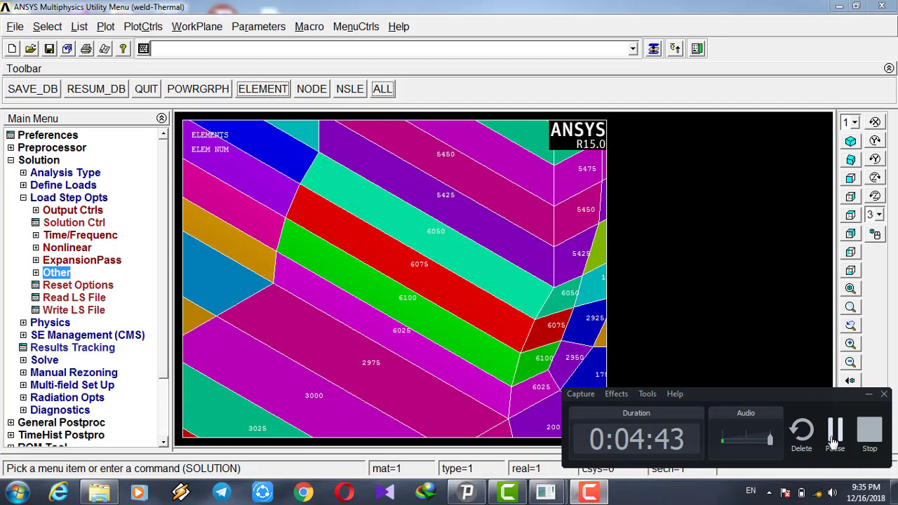
click(834, 440)
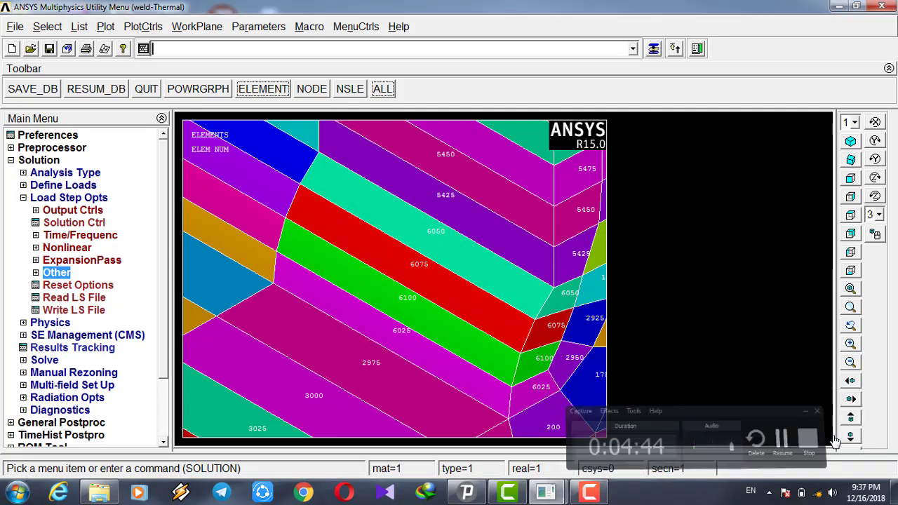
- Select the first set of weld elements with esel,s,,,6025,6100,25 and plot them
click(197, 50)
text(esel,s,,,6025,6100,25)
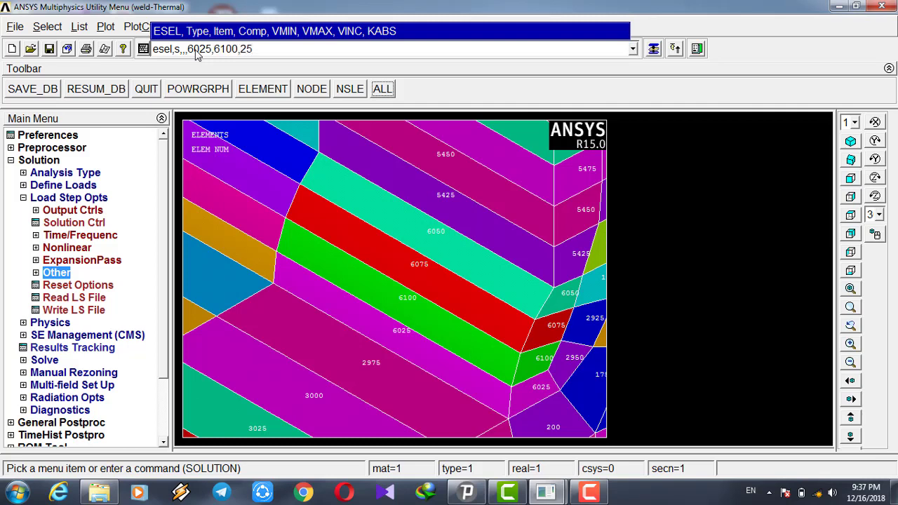
key(Return)
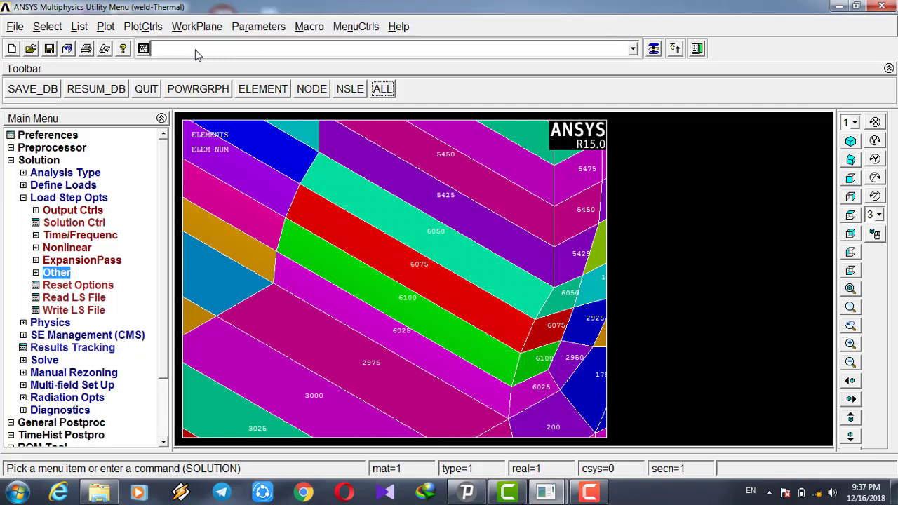
click(261, 89)
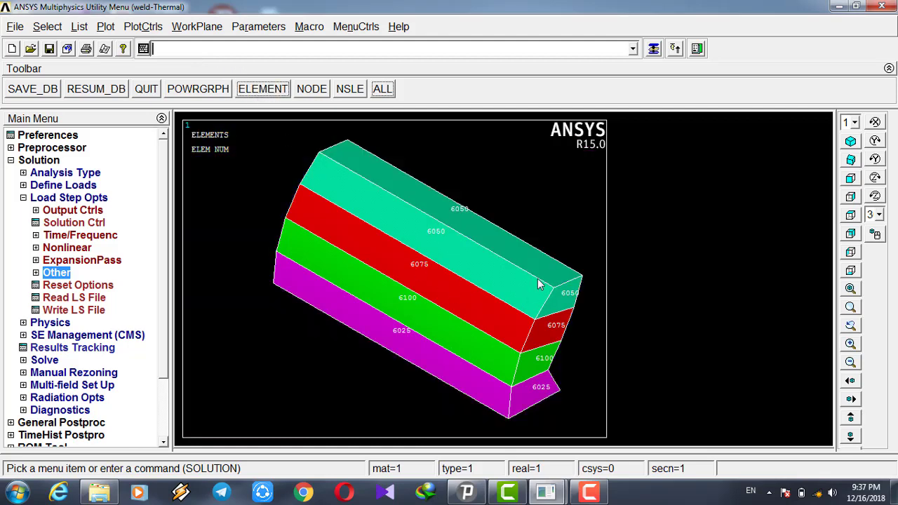
- Select the nodes attached to the selected weld elements with NSLE and plot them, then replot the elements
click(350, 94)
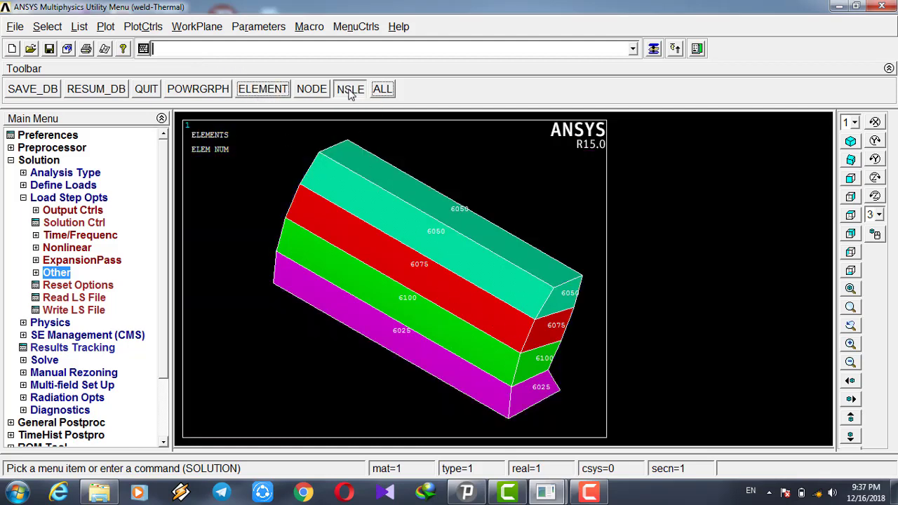
click(312, 91)
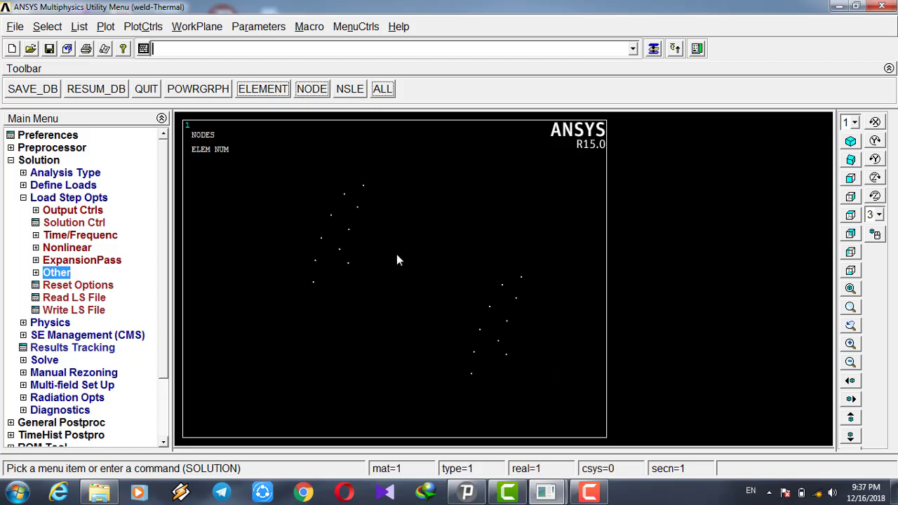
scroll(398, 255, down, 3)
click(262, 92)
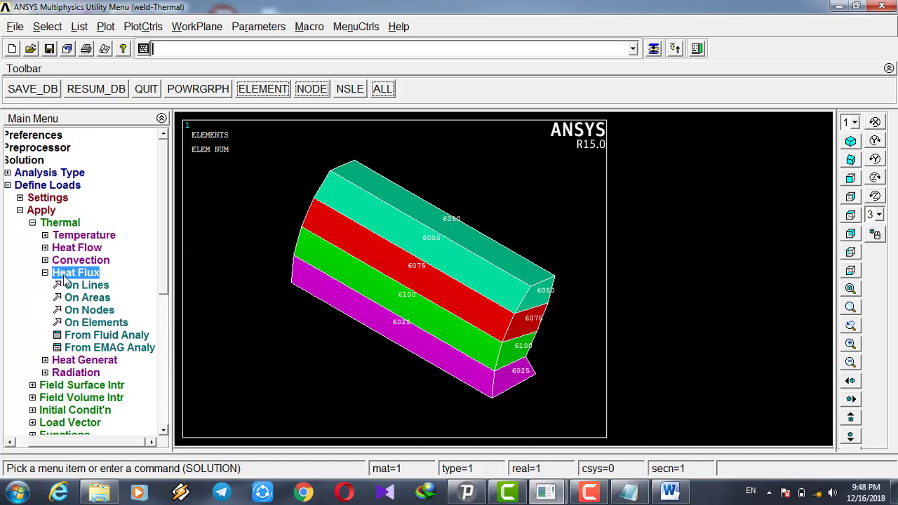
- Apply a constant heat flux of 9.6e6 to all selected weld elements, taking the value from the HFLUX line of o-load 1.txt
click(20, 211)
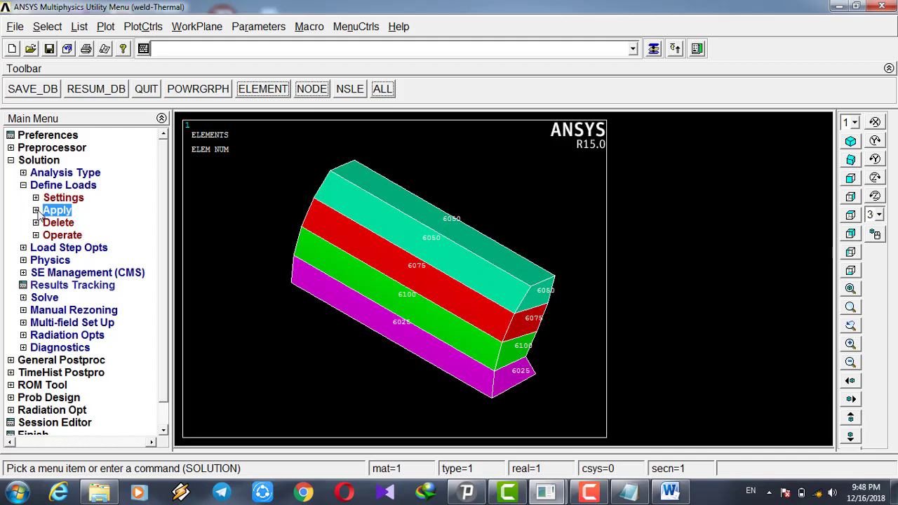
click(36, 211)
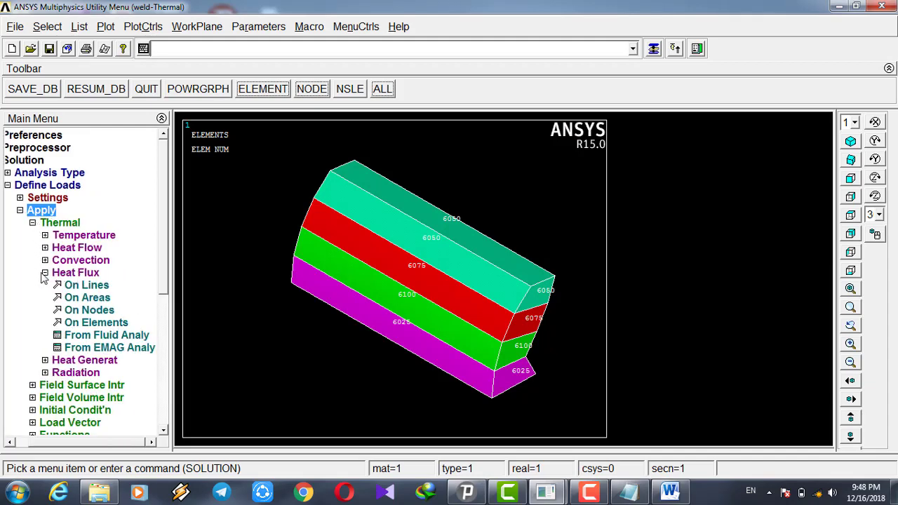
click(101, 324)
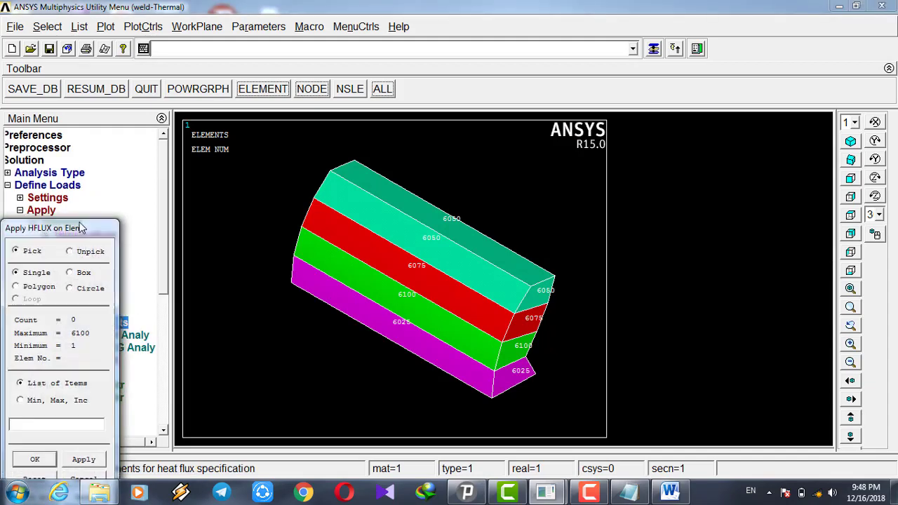
drag(81, 229, 110, 154)
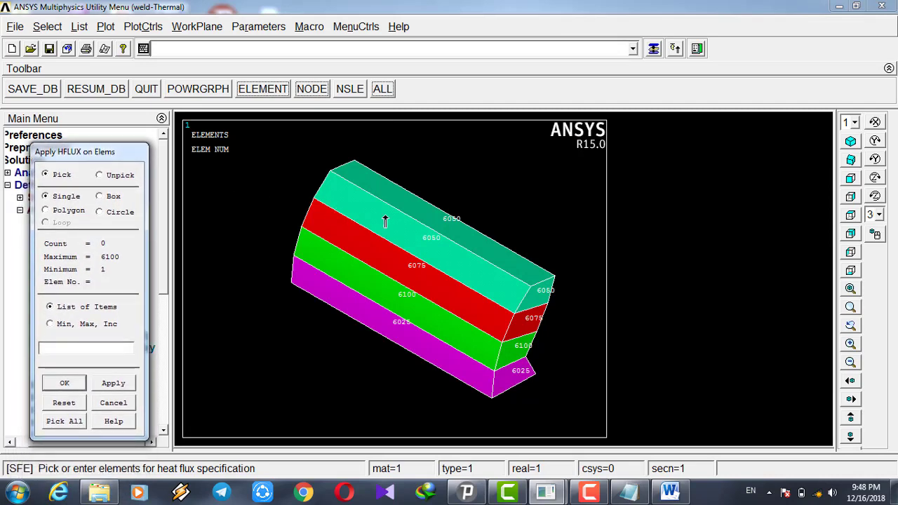
click(73, 422)
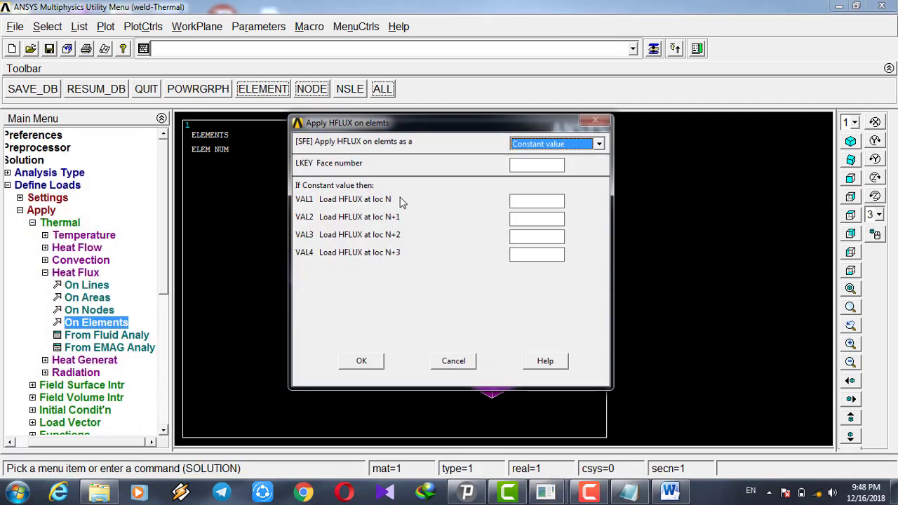
click(519, 164)
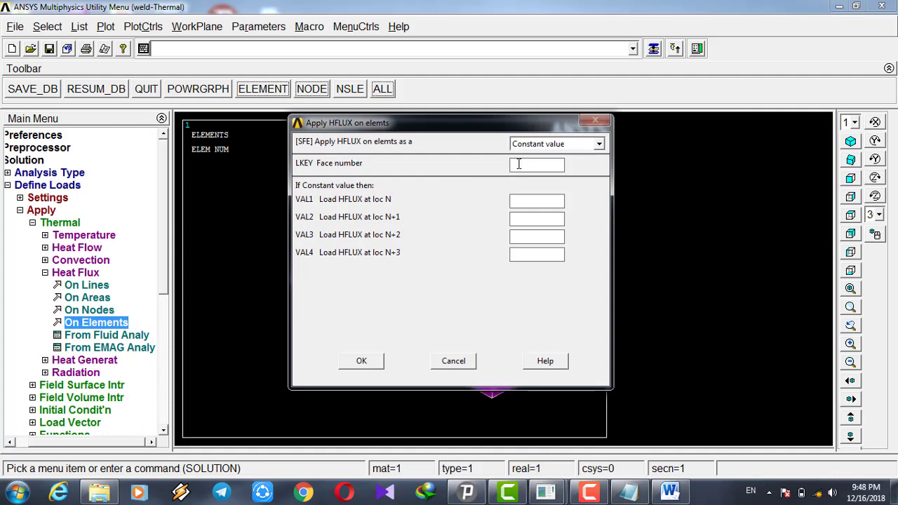
click(629, 493)
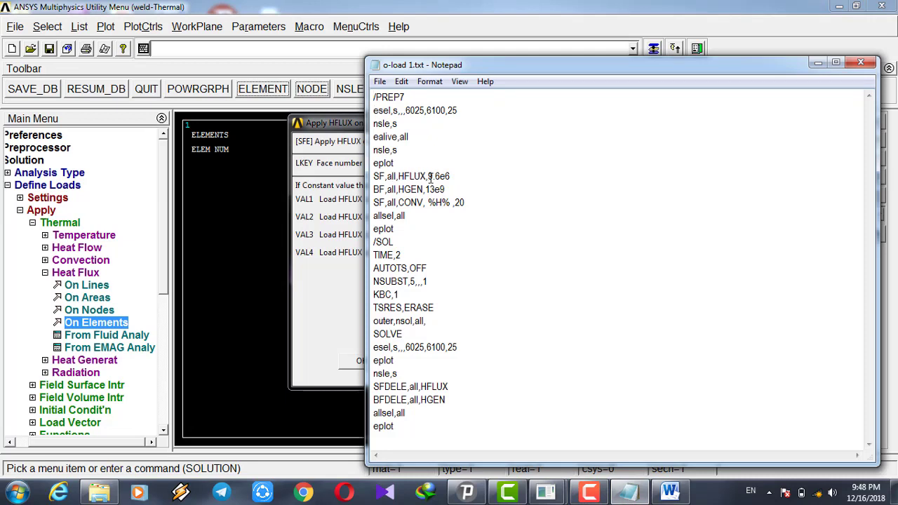
click(339, 126)
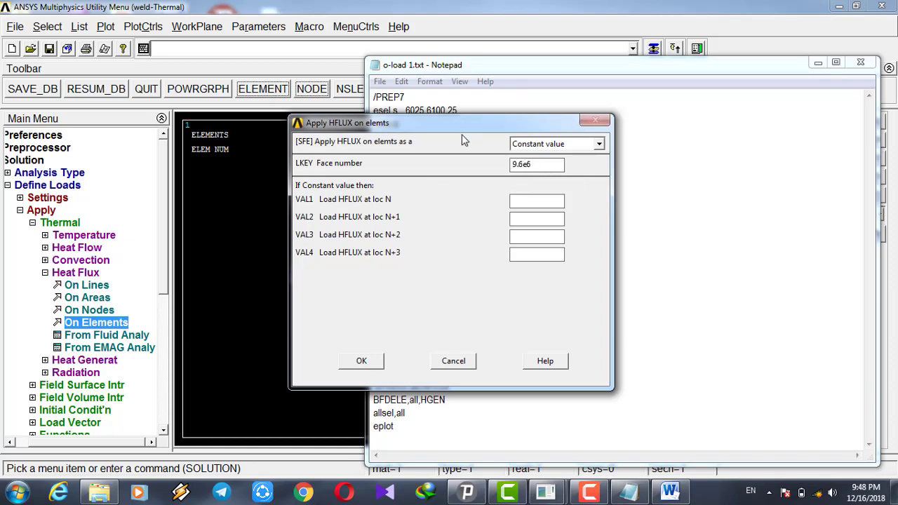
triple_click(504, 168)
key(BackSpace)
click(361, 361)
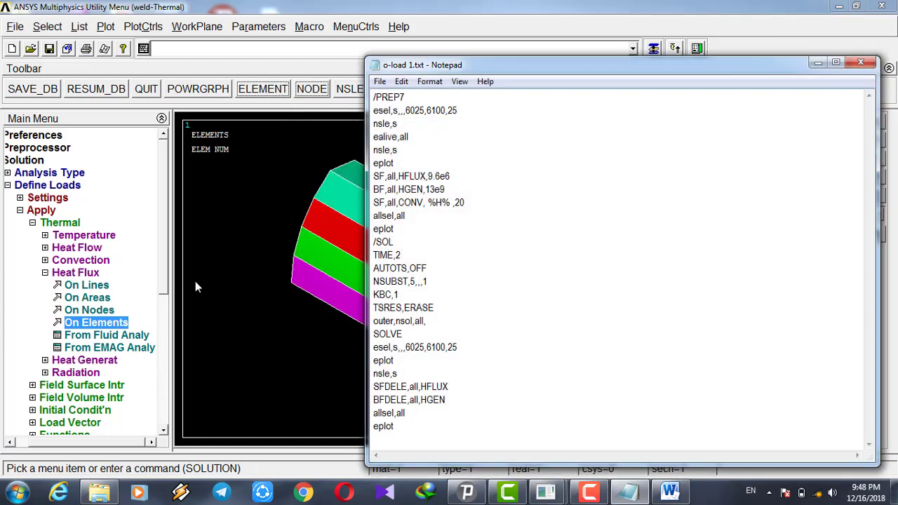
- Set the surface load symbols of the model plot to Heat Fluxes
click(303, 9)
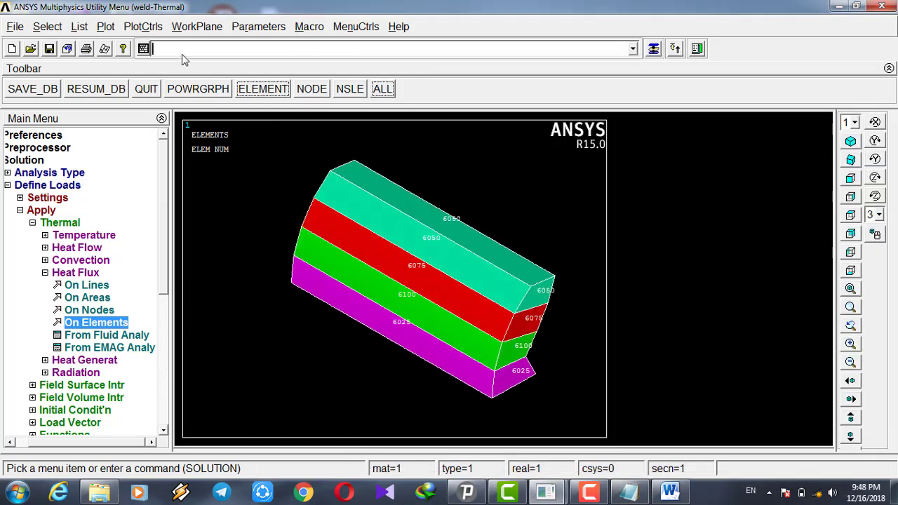
click(157, 28)
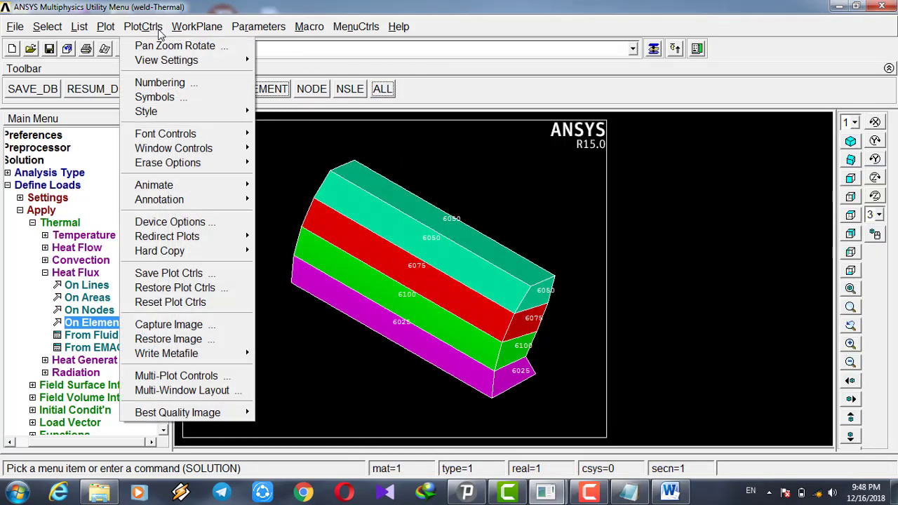
click(147, 99)
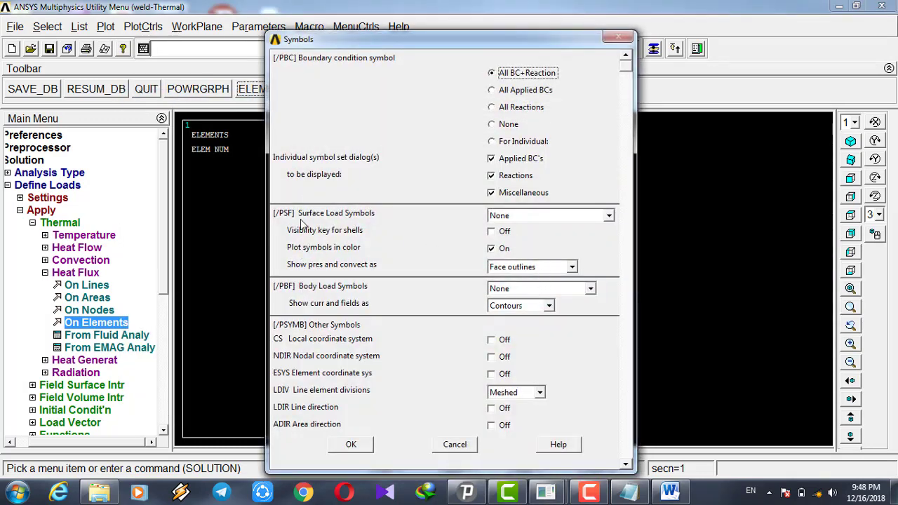
click(608, 216)
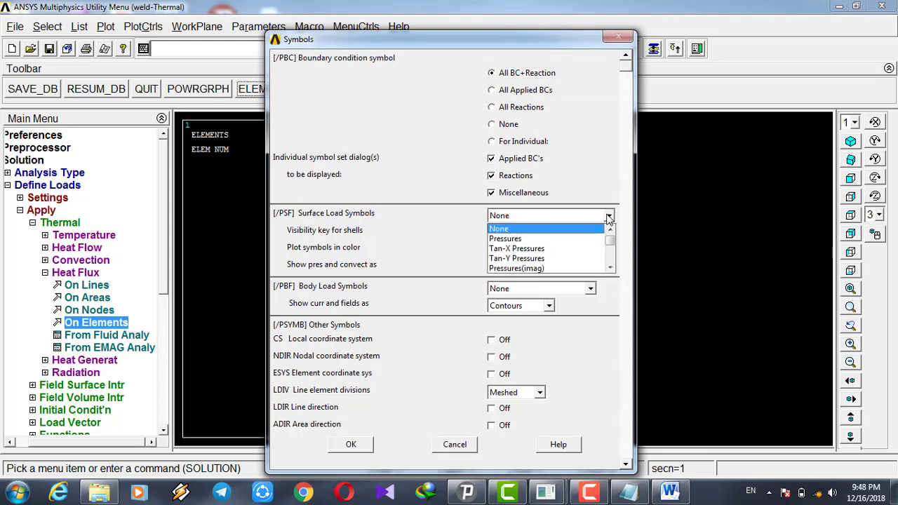
click(610, 268)
click(610, 268)
click(610, 268)
click(610, 268)
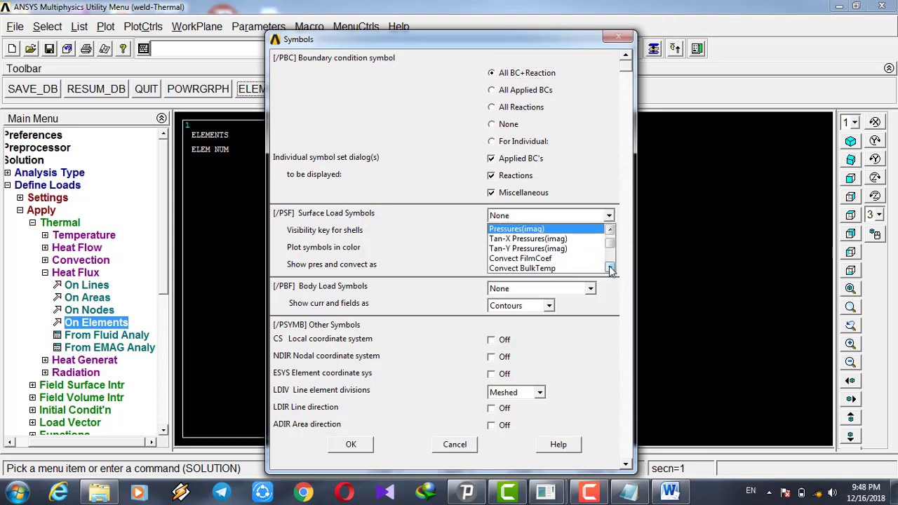
click(610, 268)
click(609, 268)
click(514, 259)
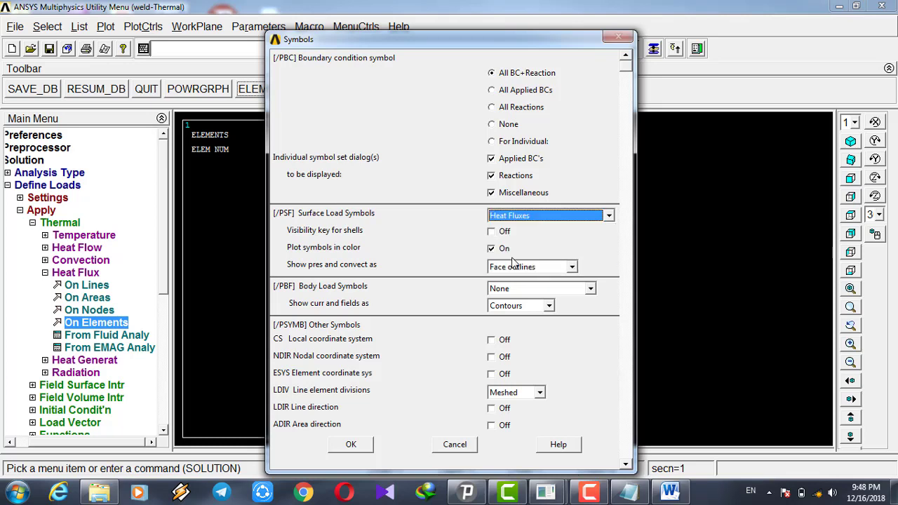
- Show the surface load symbols as Contours and apply the symbol settings to the element plot
click(545, 269)
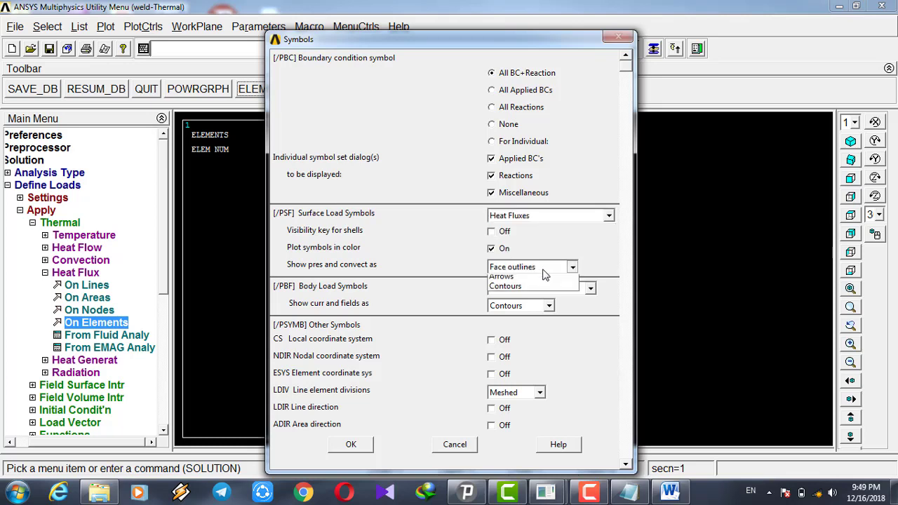
click(543, 269)
click(543, 269)
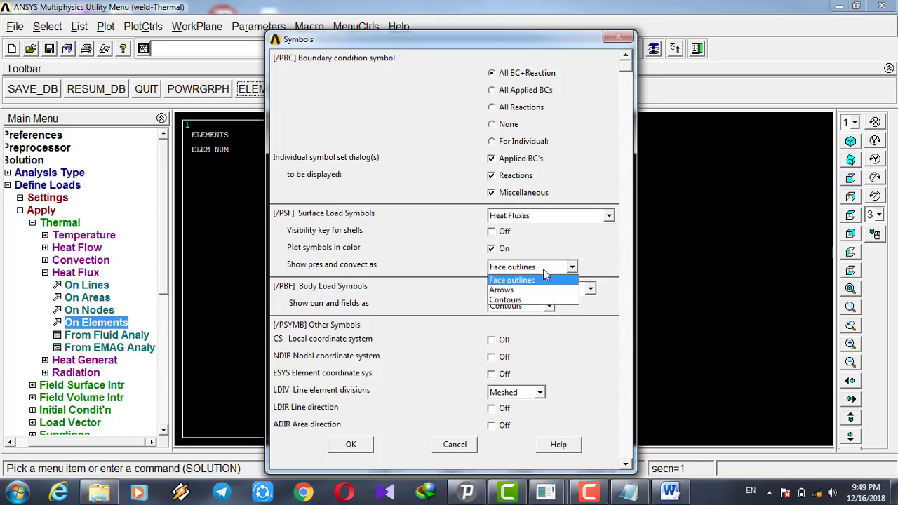
click(524, 301)
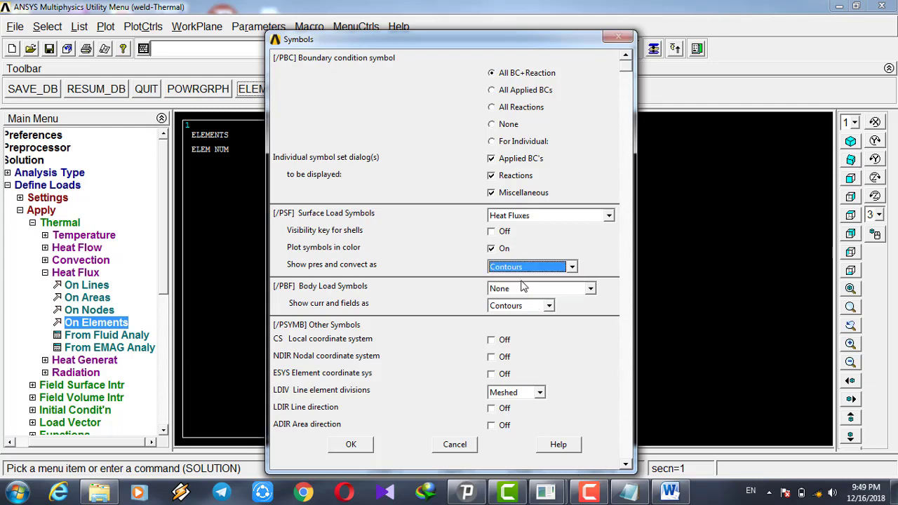
click(351, 444)
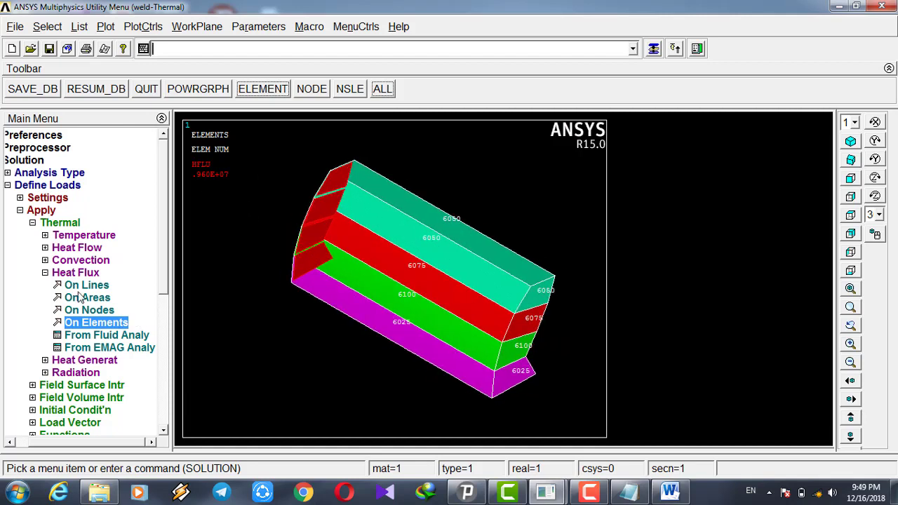
- Apply a constant heat generation of 13e9 on all selected nodes, taking the value from the HGEN line of o-load 1.txt
click(46, 274)
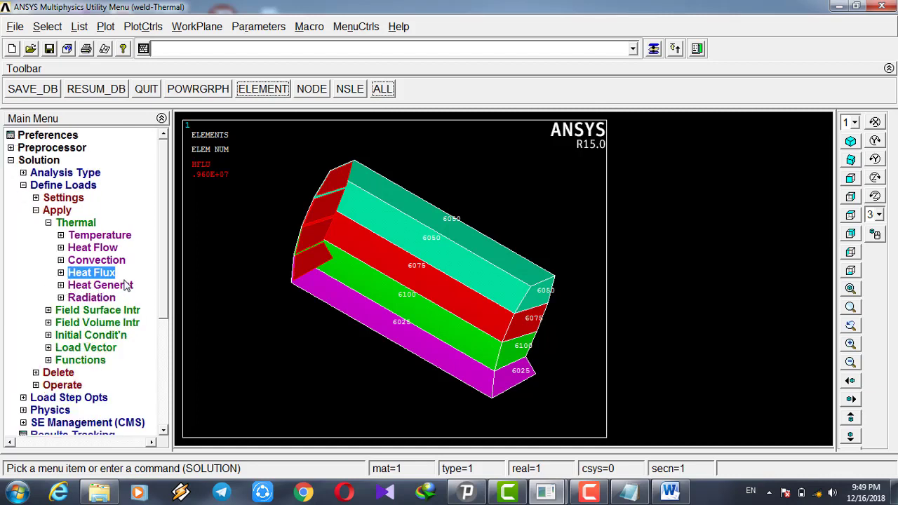
click(61, 285)
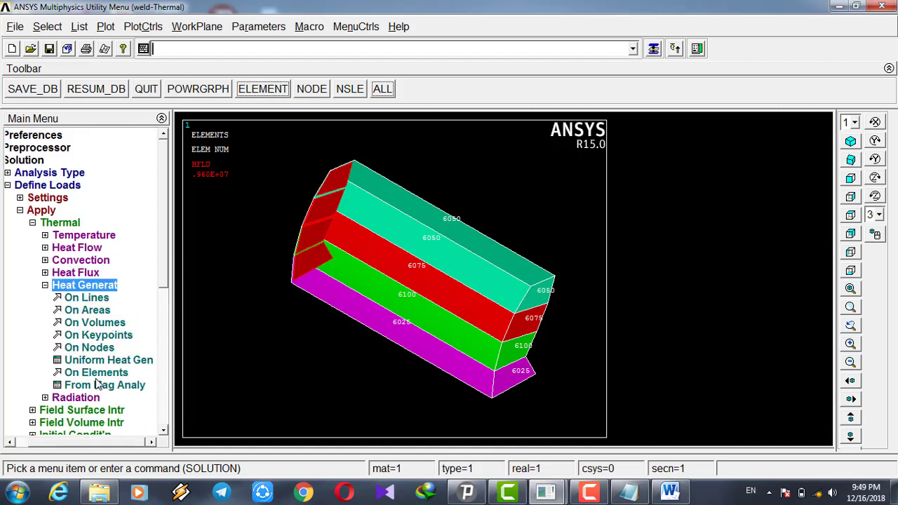
click(91, 347)
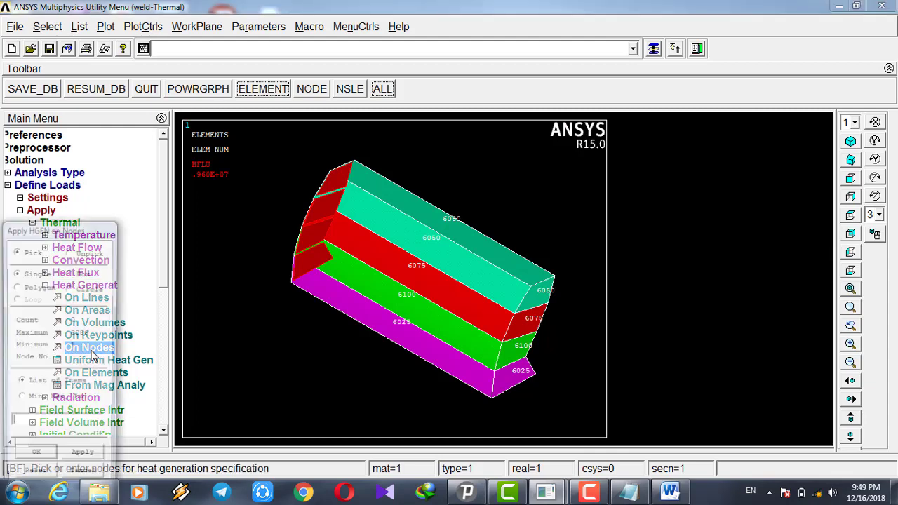
drag(75, 229, 107, 150)
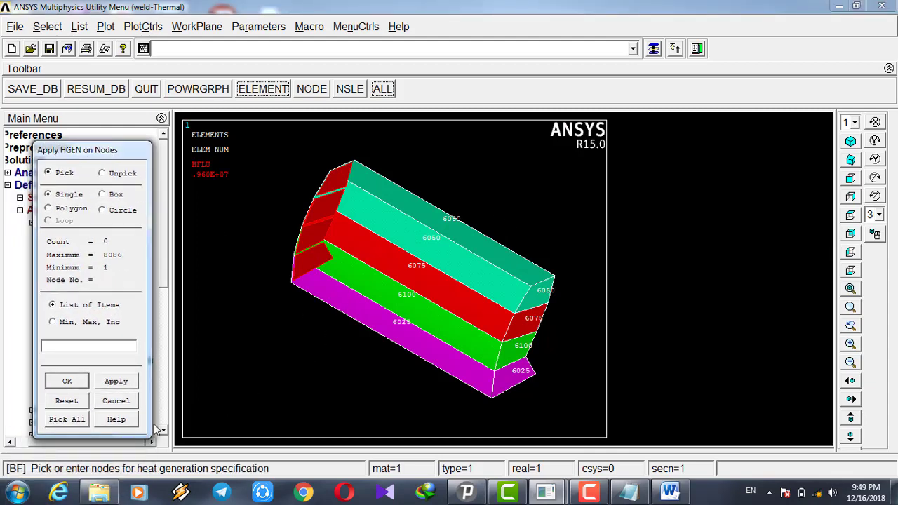
click(77, 420)
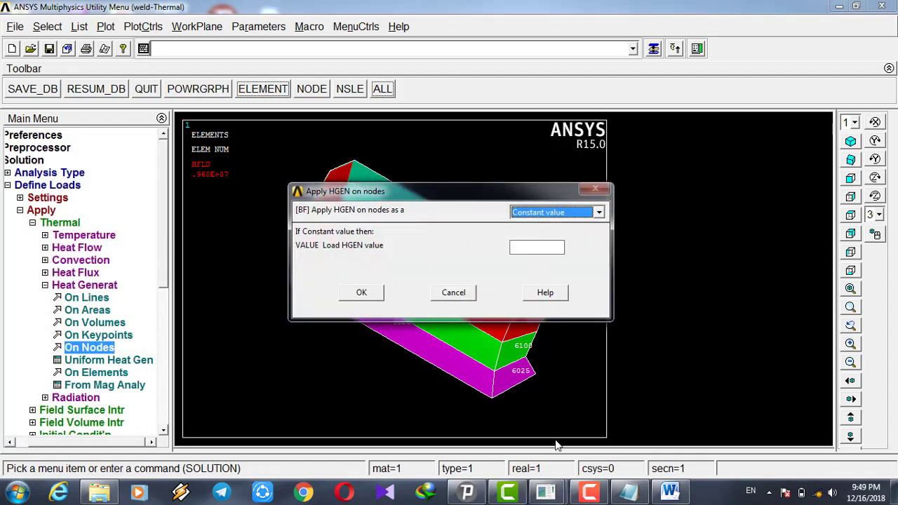
click(629, 493)
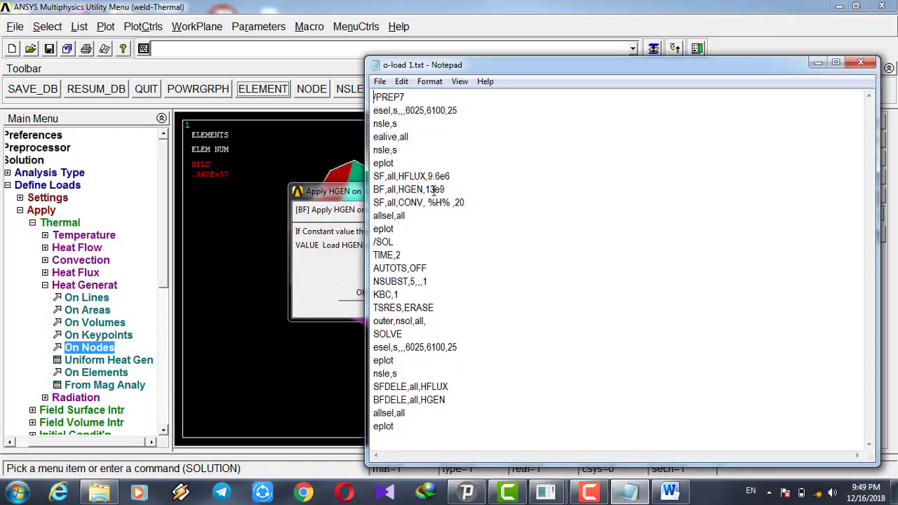
click(353, 201)
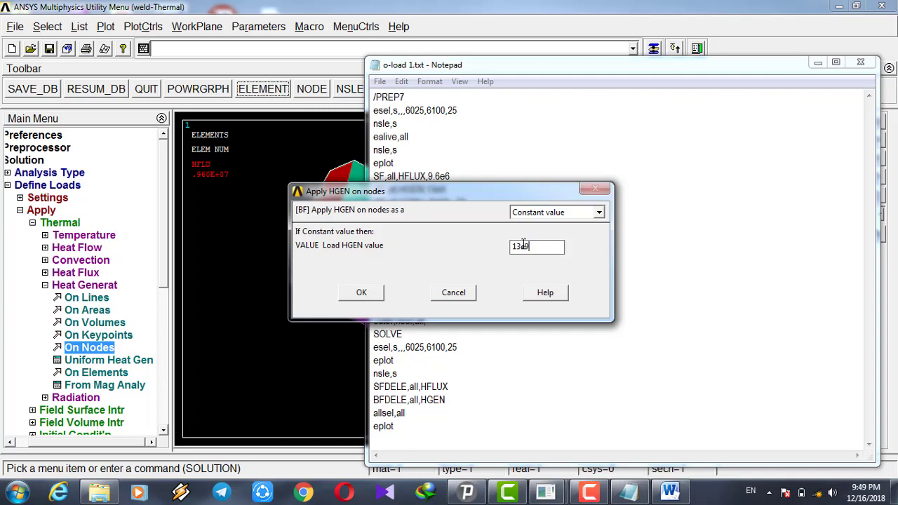
click(357, 295)
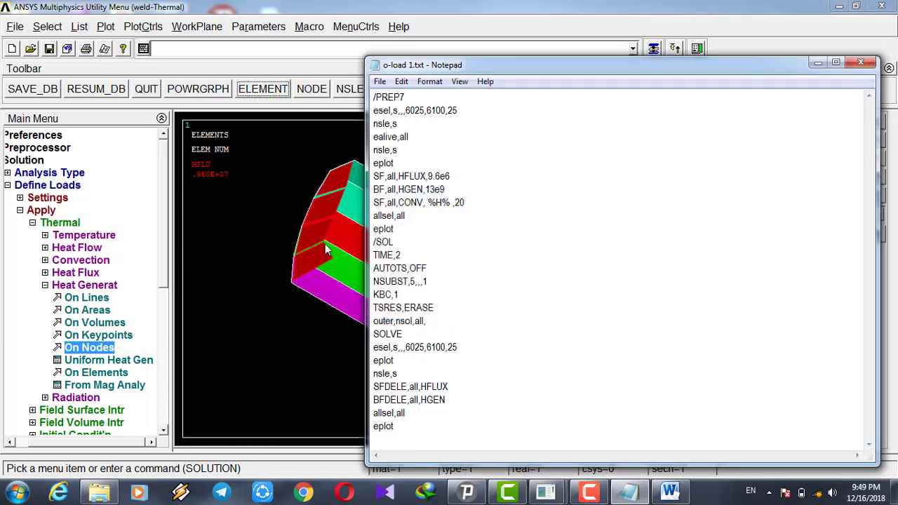
- Set the body load symbols to Heat gen rates and display them on the weld element plot
click(342, 14)
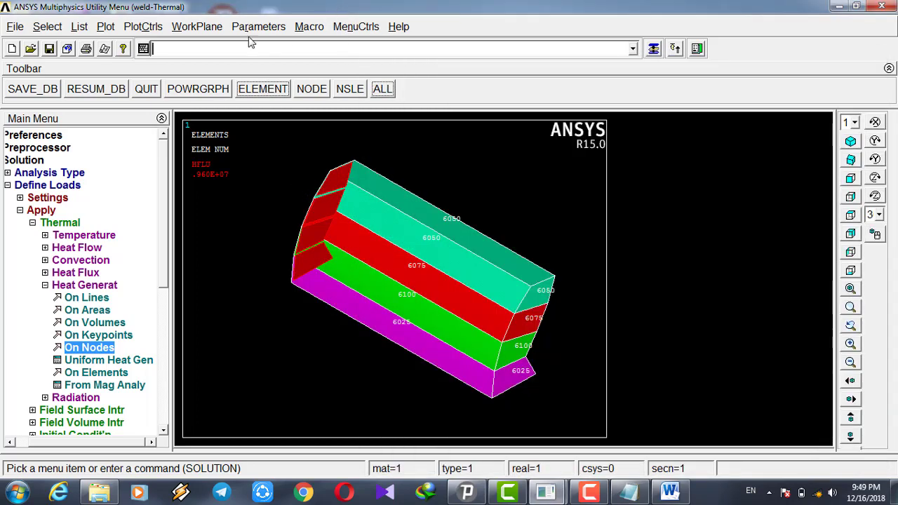
click(147, 26)
click(141, 99)
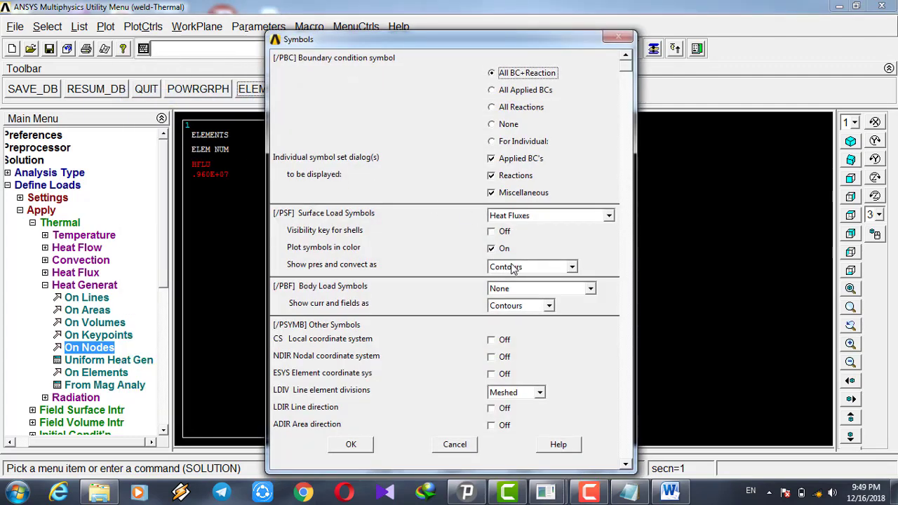
click(591, 290)
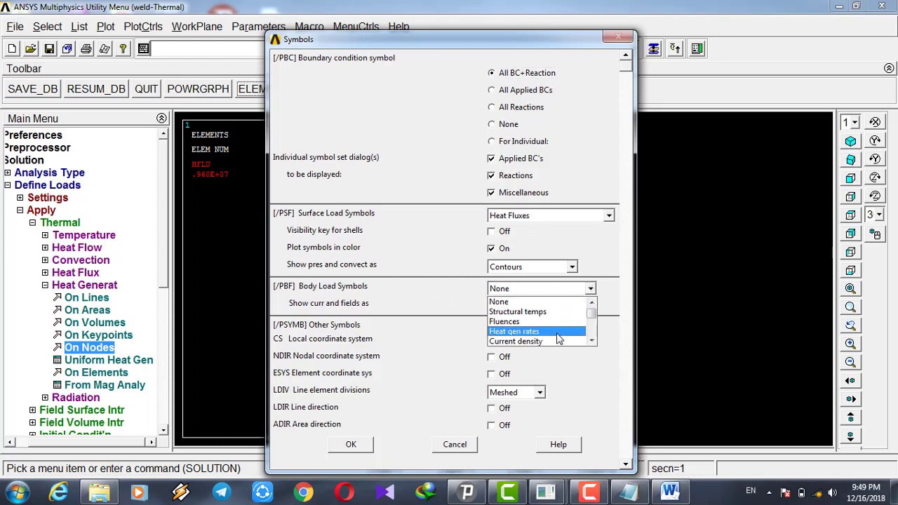
click(536, 332)
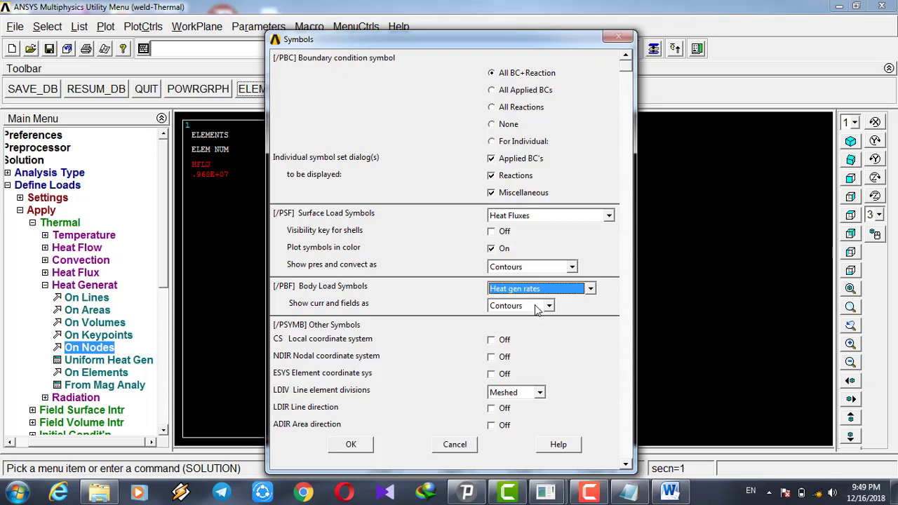
click(353, 444)
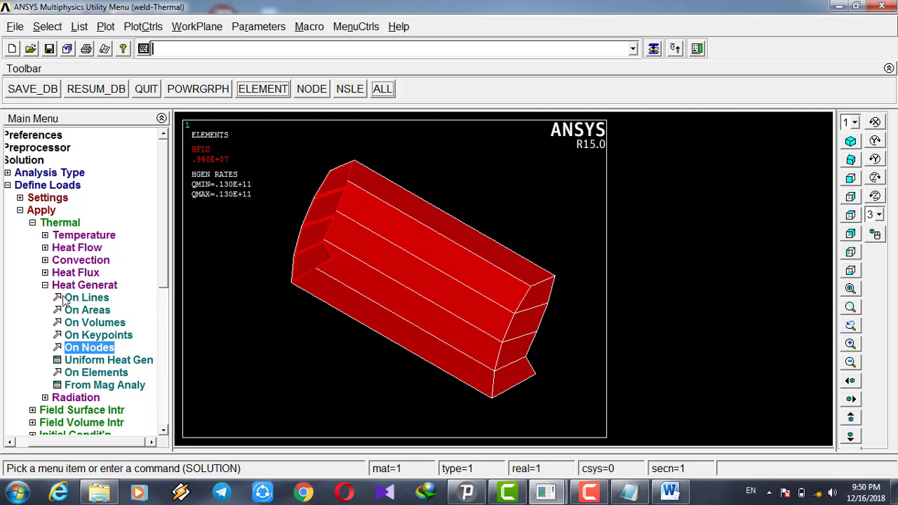
click(45, 284)
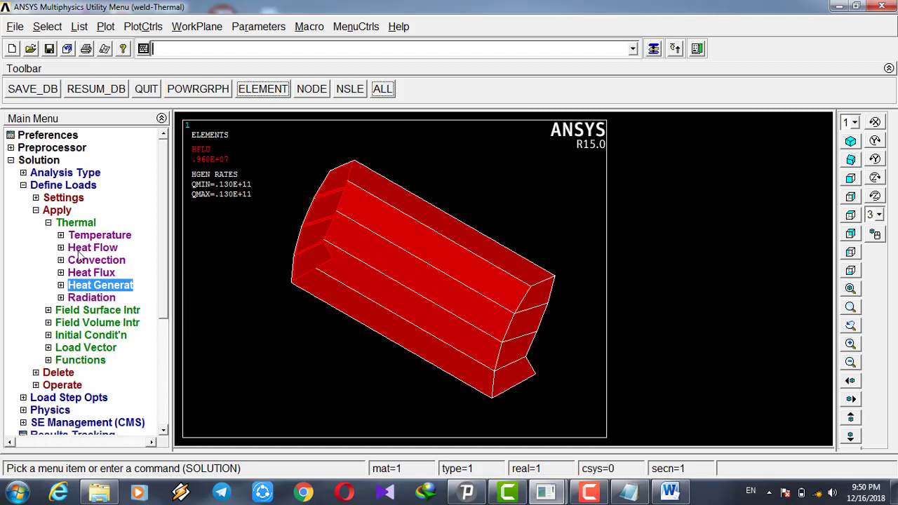
click(48, 223)
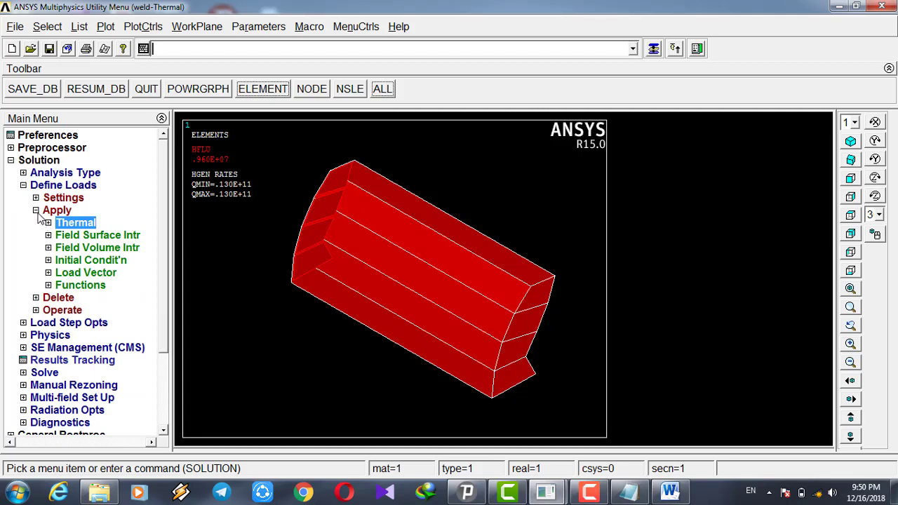
click(36, 210)
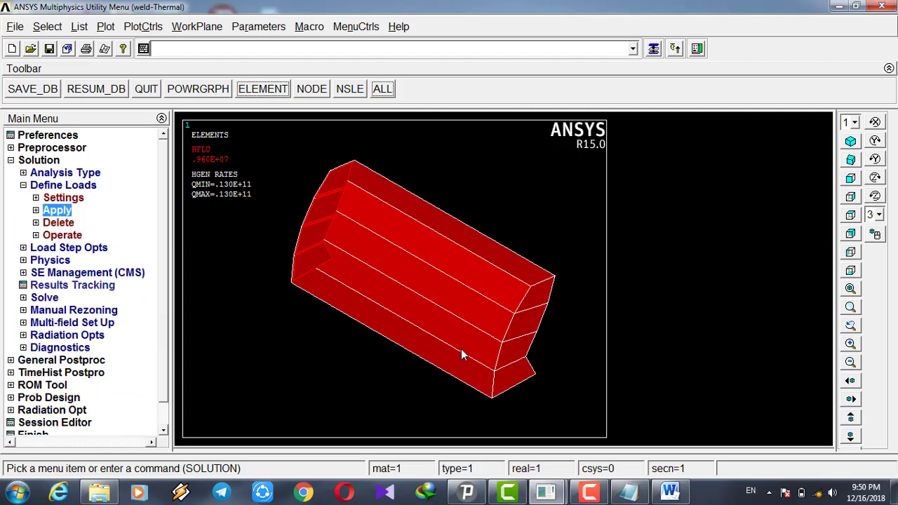
click(583, 494)
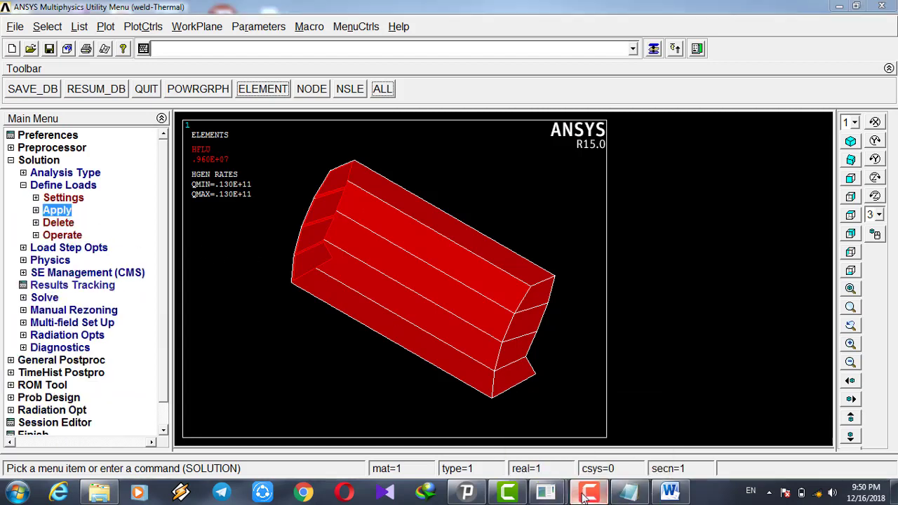
click(836, 431)
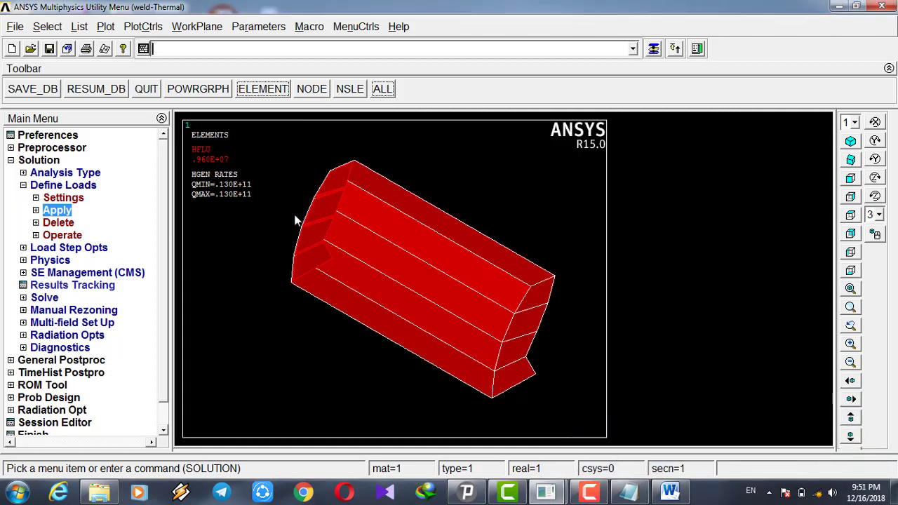
- Select all entities, plot the elements of the whole model and examine the heat generation contours around the loaded weld set
click(247, 94)
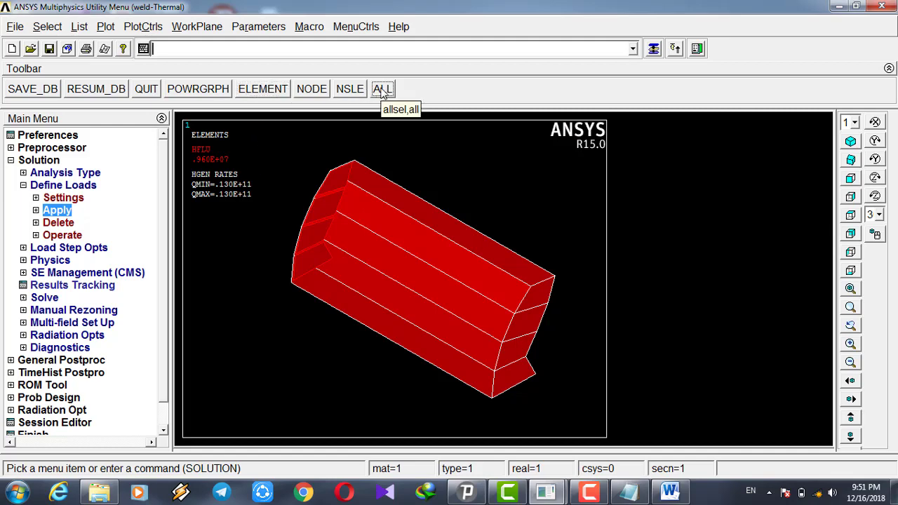
click(381, 89)
click(263, 90)
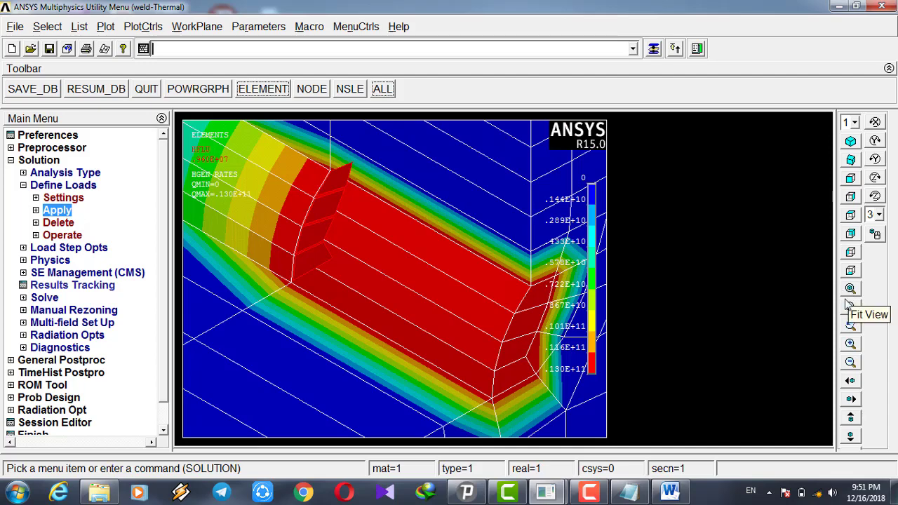
scroll(373, 277, up, 2)
scroll(372, 277, down, 3)
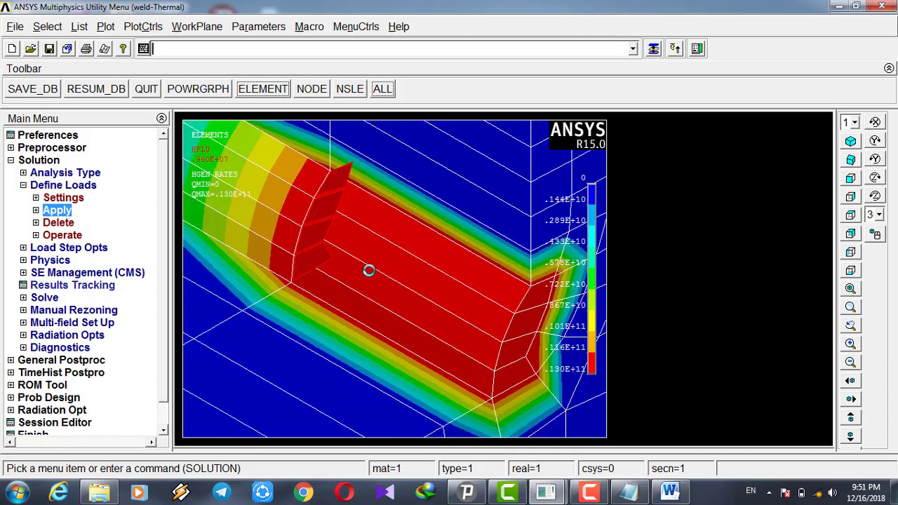
scroll(365, 270, down, 4)
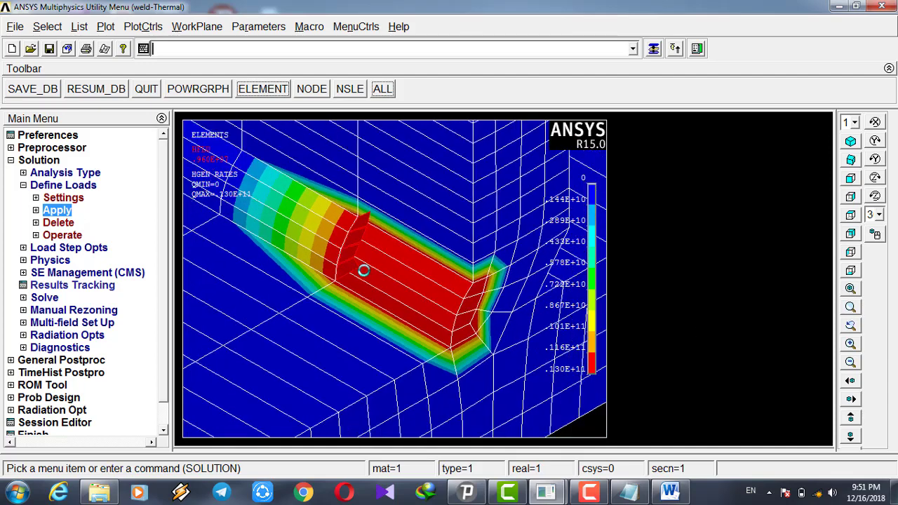
scroll(365, 276, down, 4)
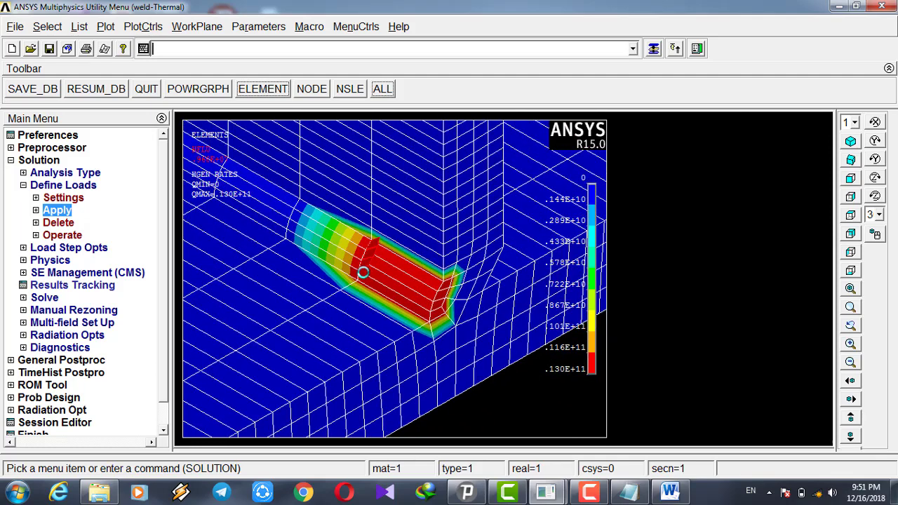
scroll(366, 279, down, 4)
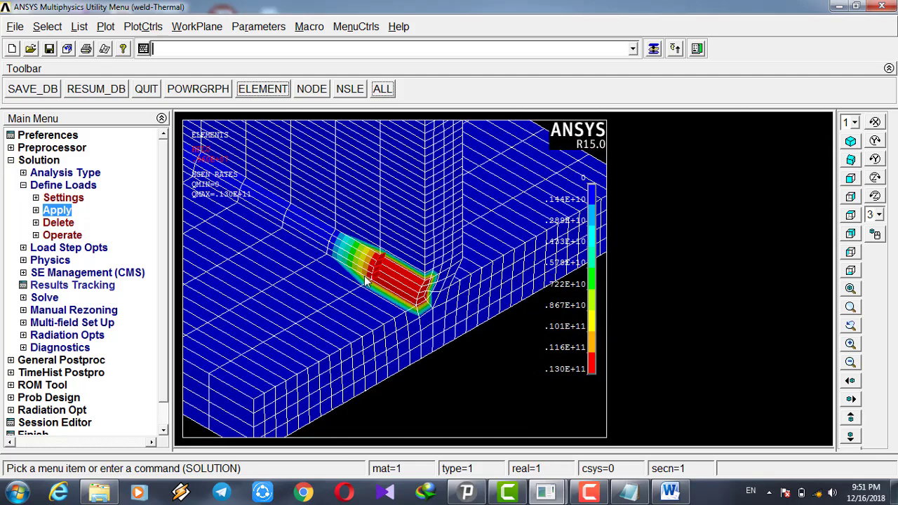
click(849, 291)
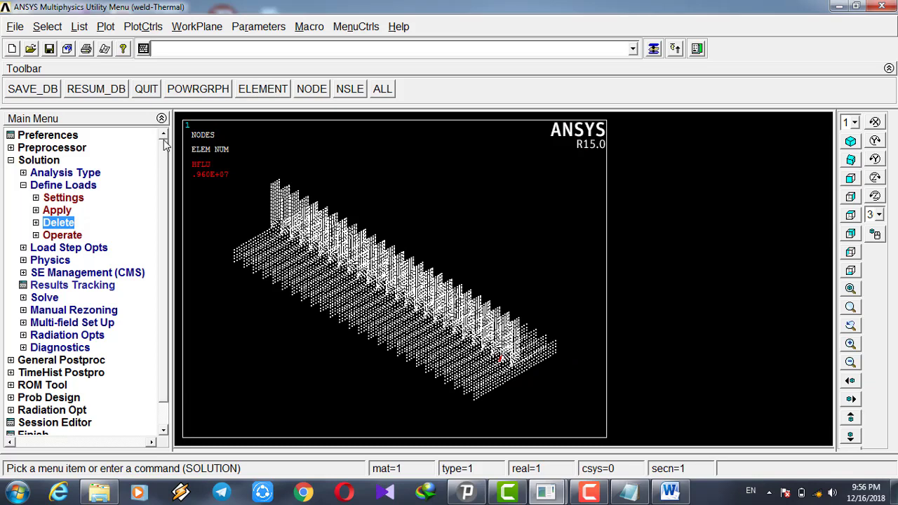
- Invert the current node selection to get only the weld nodes, and inspect them around the heat flux faces
click(47, 26)
click(62, 42)
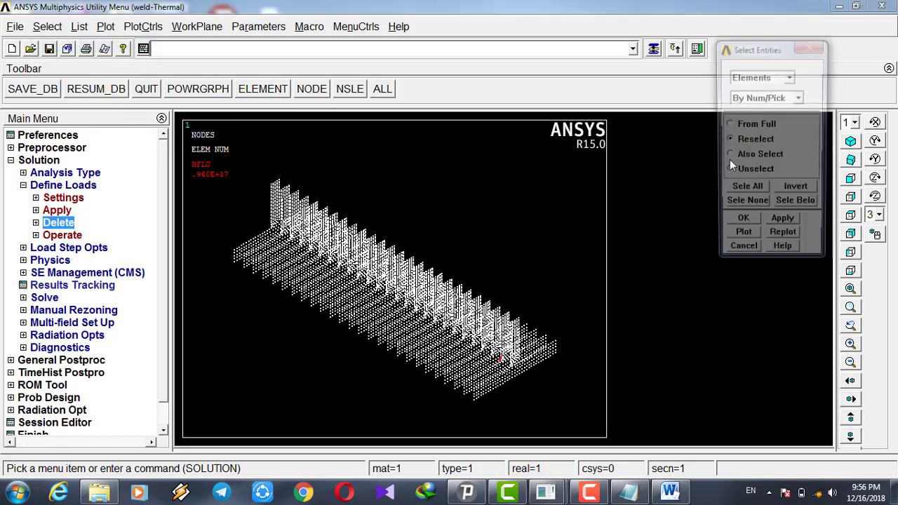
click(752, 79)
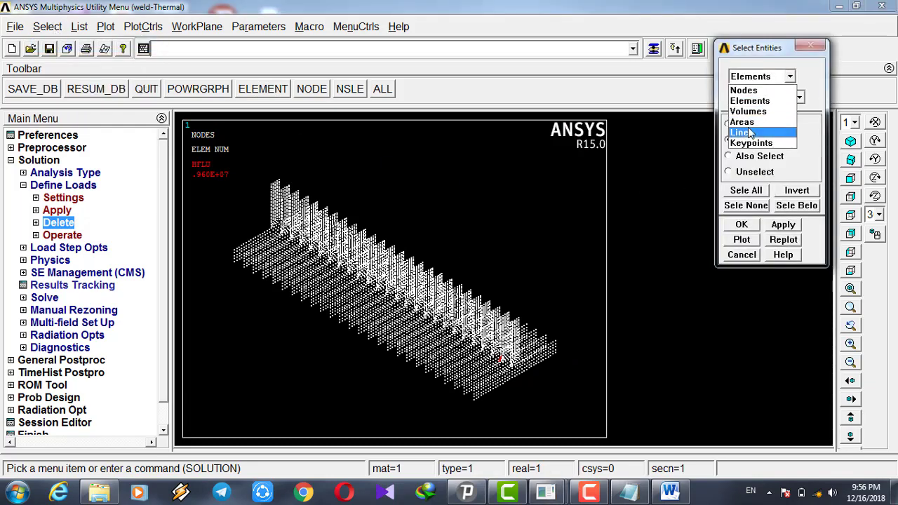
click(744, 90)
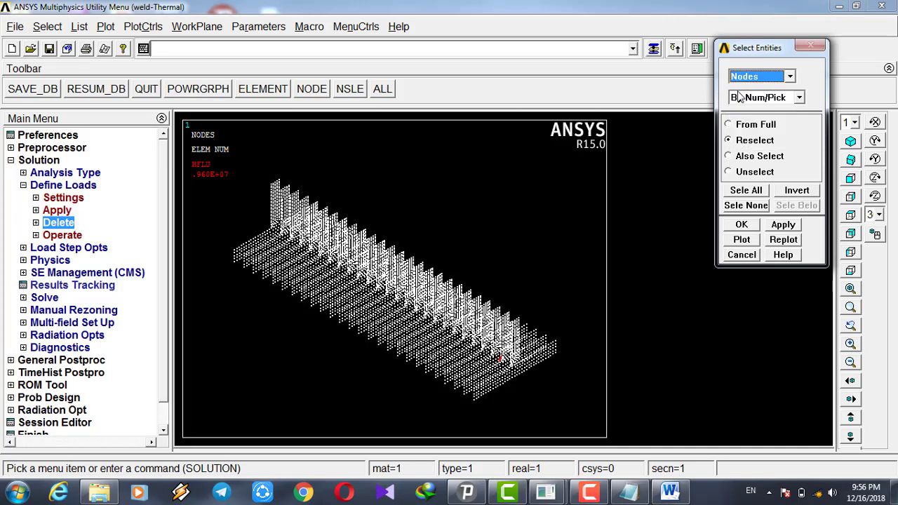
click(794, 189)
click(738, 227)
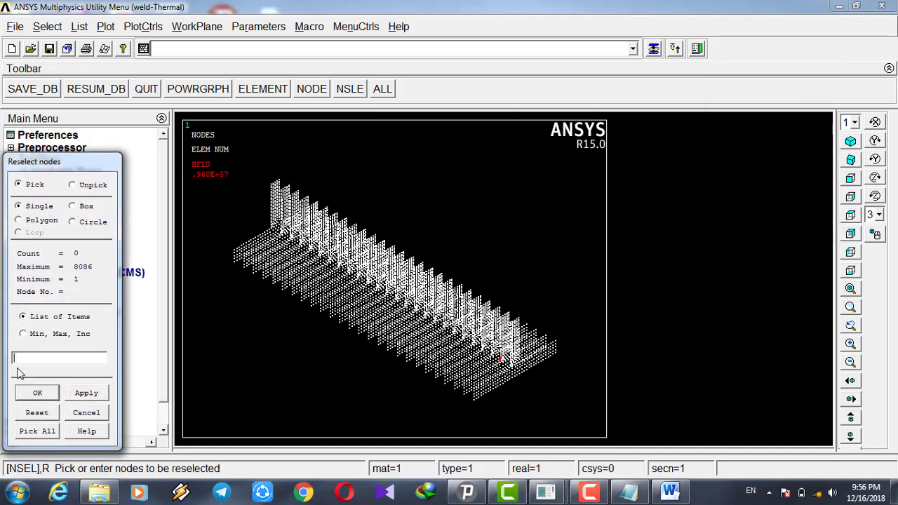
click(86, 410)
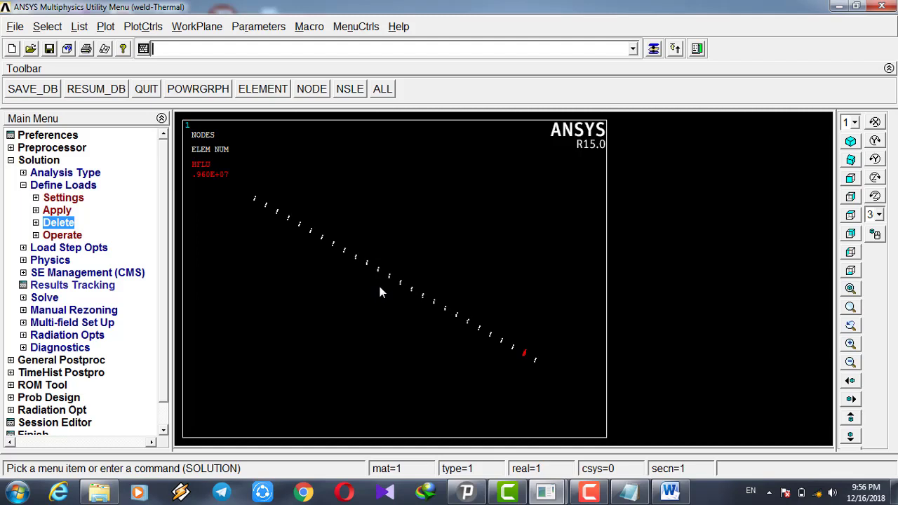
click(517, 372)
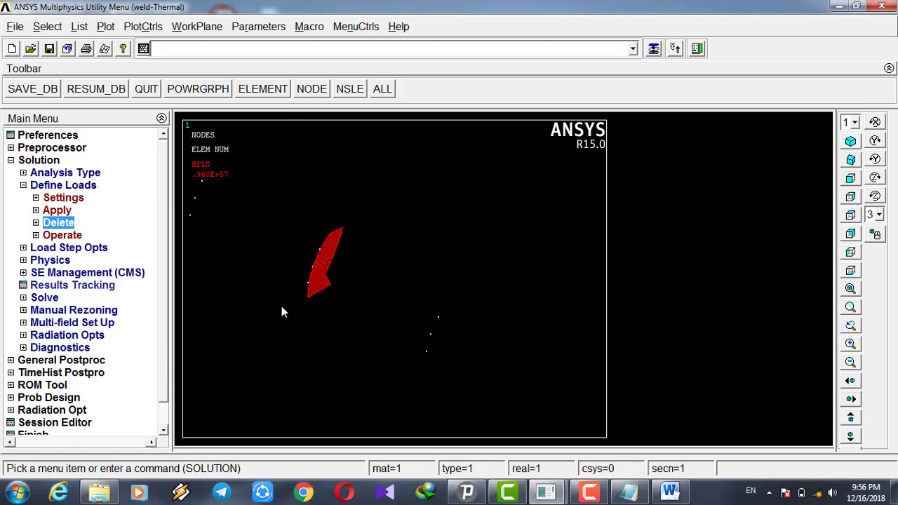
scroll(281, 306, down, 5)
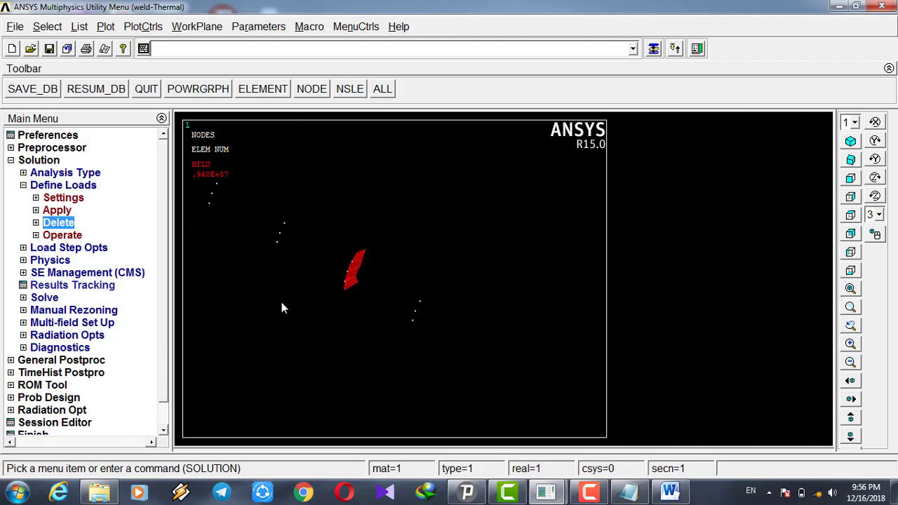
scroll(283, 307, down, 3)
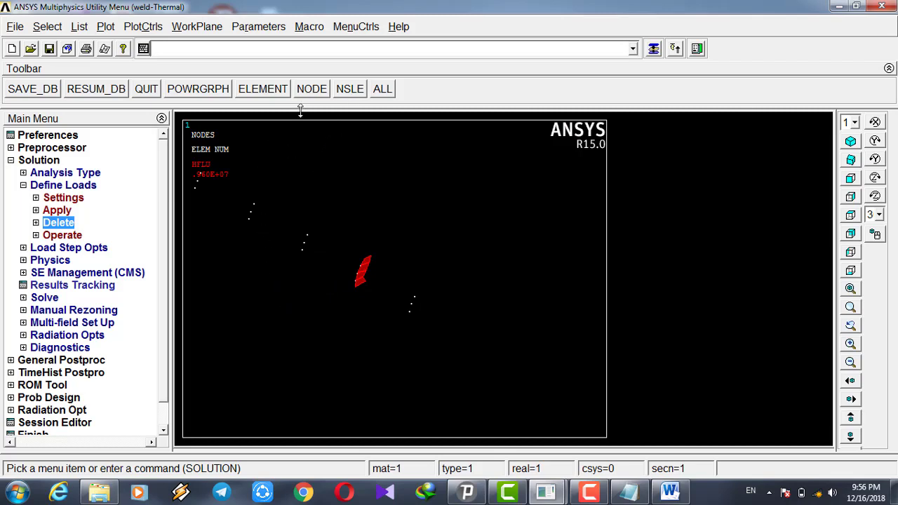
- Apply a constant-value TEMP constraint on all selected weld nodes
click(36, 211)
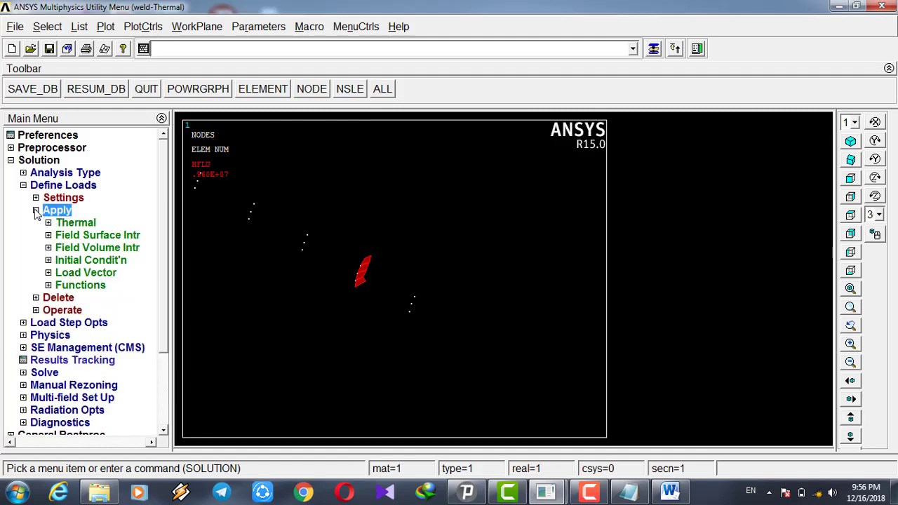
click(49, 222)
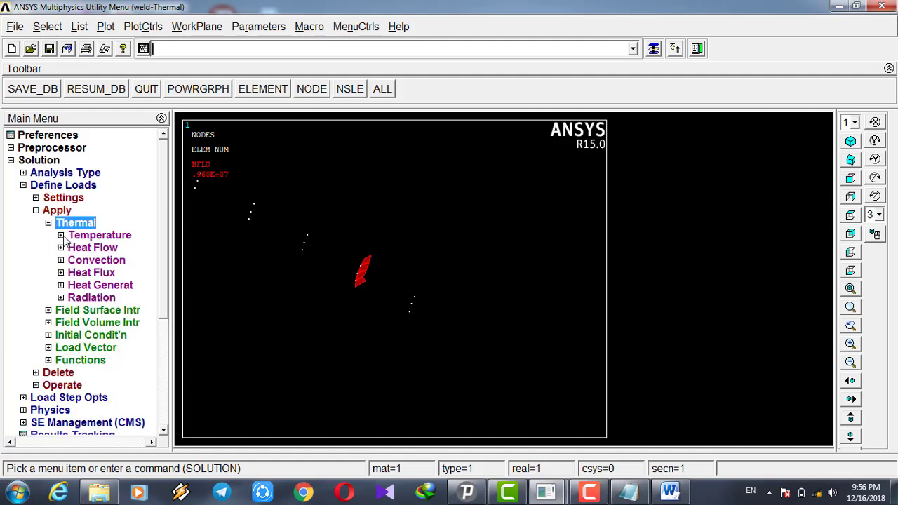
click(61, 236)
click(94, 285)
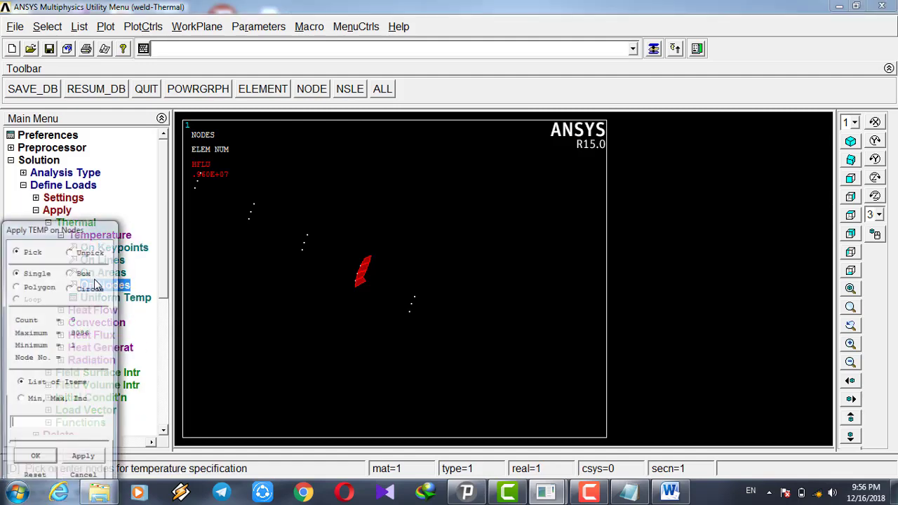
drag(79, 234, 104, 148)
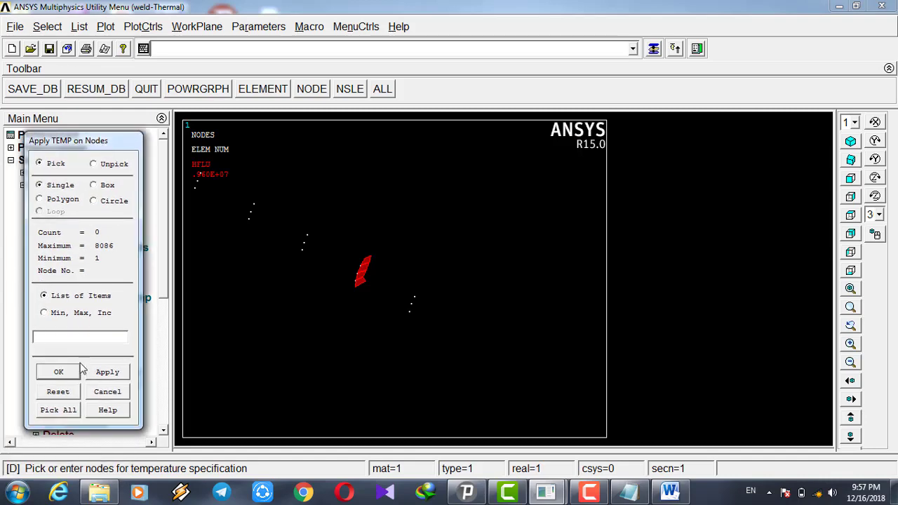
click(58, 409)
click(523, 205)
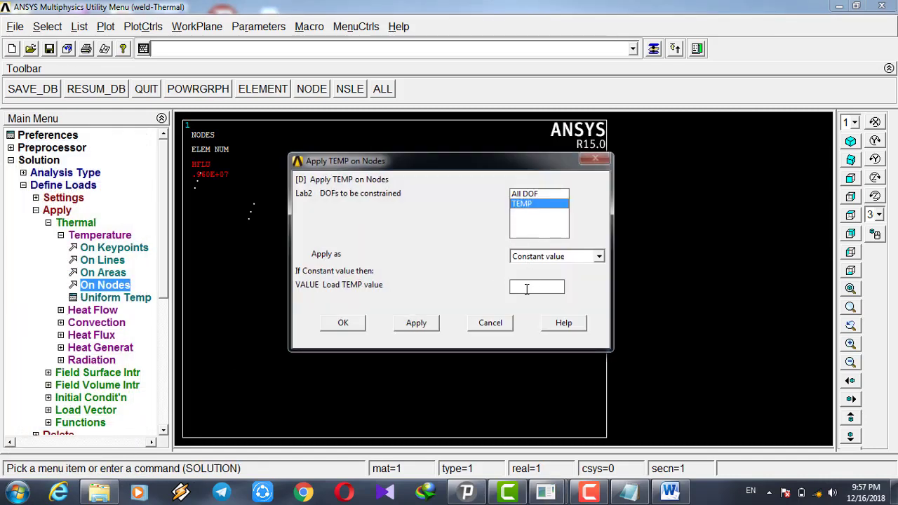
click(342, 323)
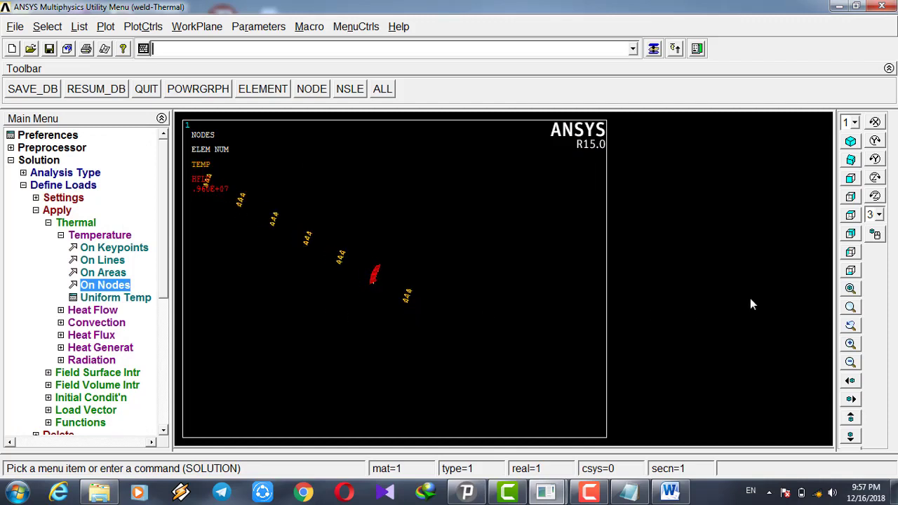
- Reselect all entities and plot the elements to check the temperature constraints along the weld bead
click(849, 289)
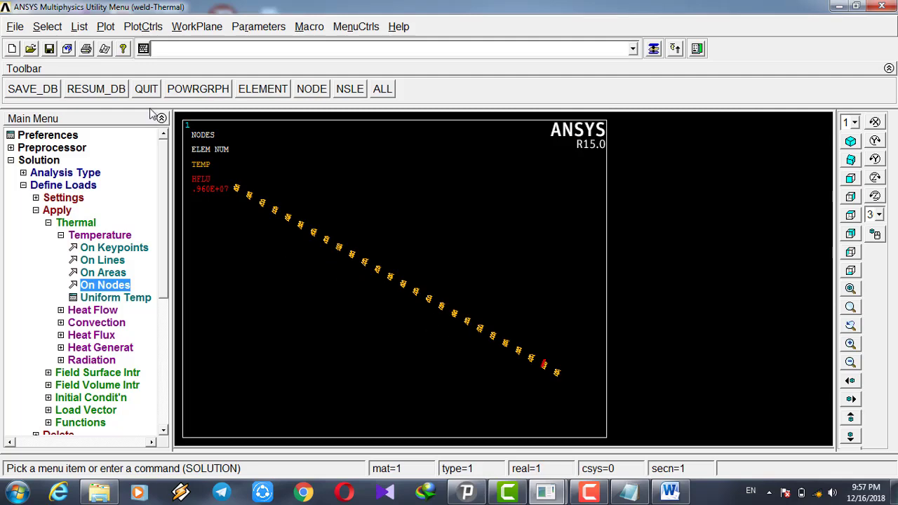
click(382, 89)
click(263, 89)
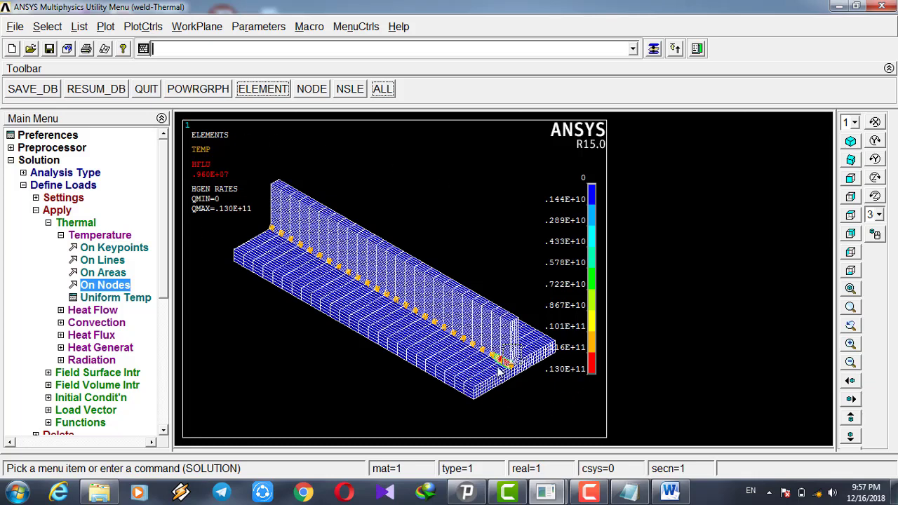
scroll(486, 377, up, 5)
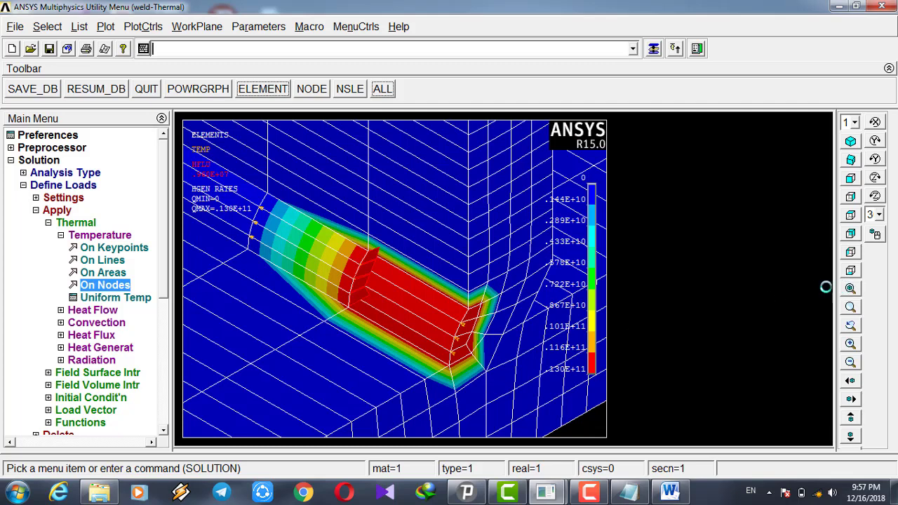
click(850, 289)
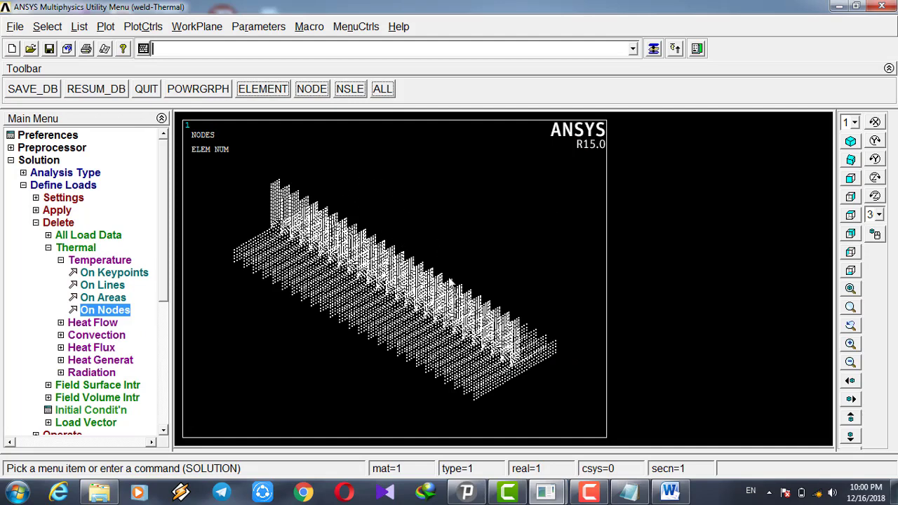
- Start a thermal convection load on nodes and pick all the selected nodes as its target
click(61, 260)
click(35, 211)
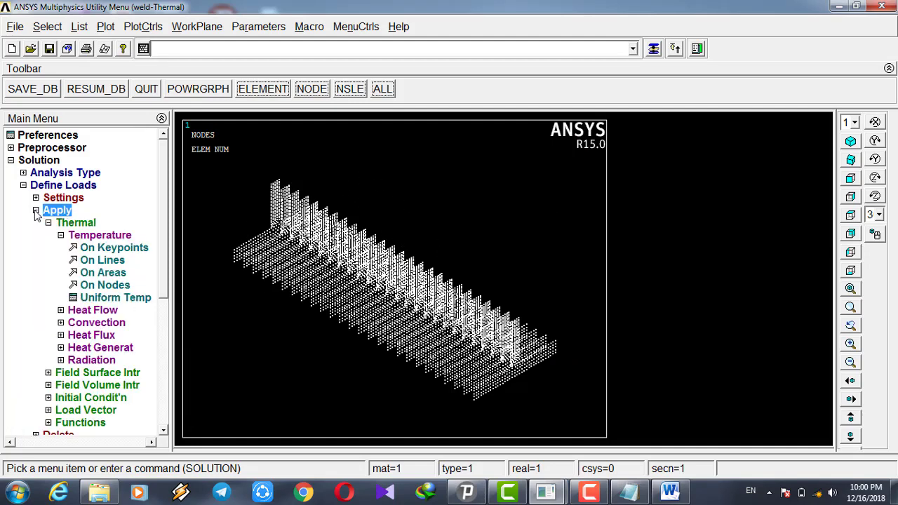
click(61, 235)
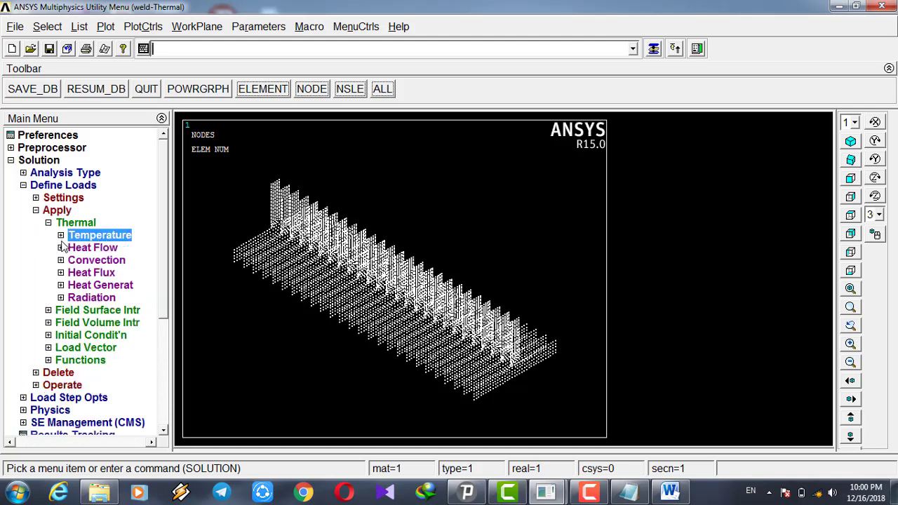
click(61, 261)
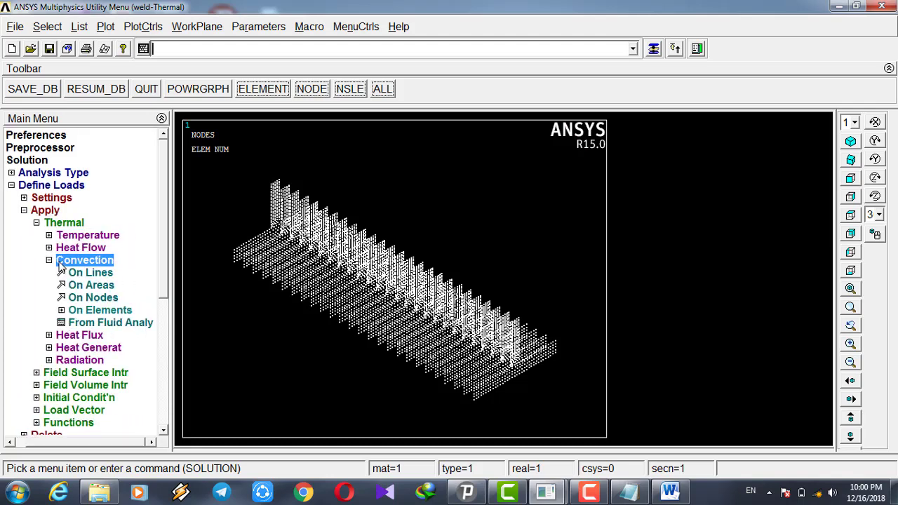
click(88, 297)
drag(71, 228, 74, 143)
click(35, 425)
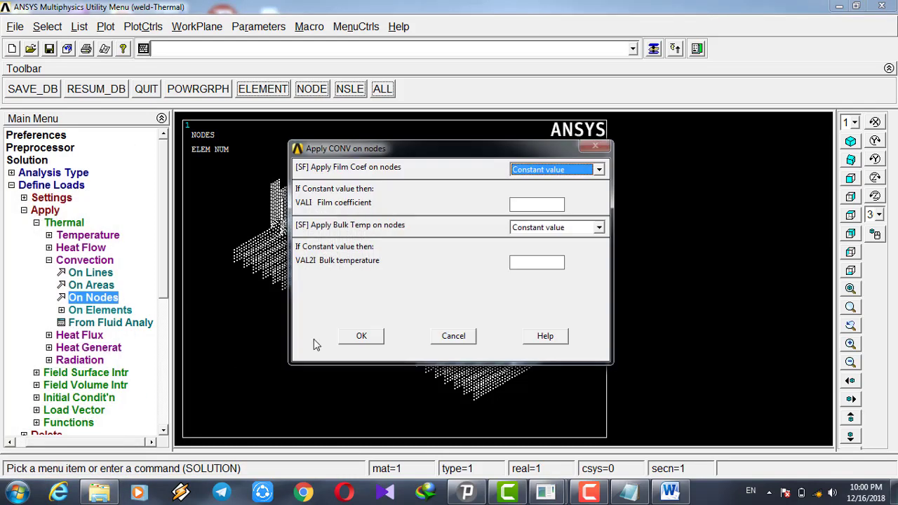
- Apply the convection with the existing table H as film coefficient and a constant bulk temperature
click(566, 170)
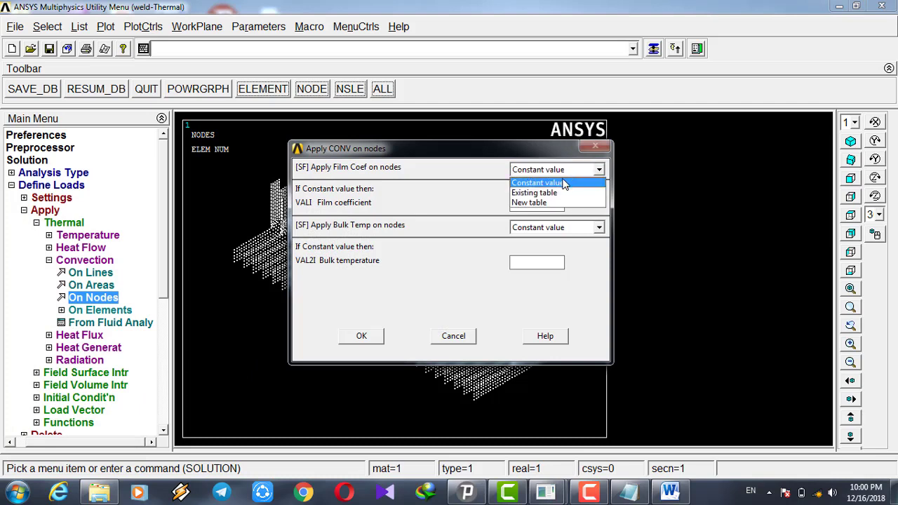
click(554, 194)
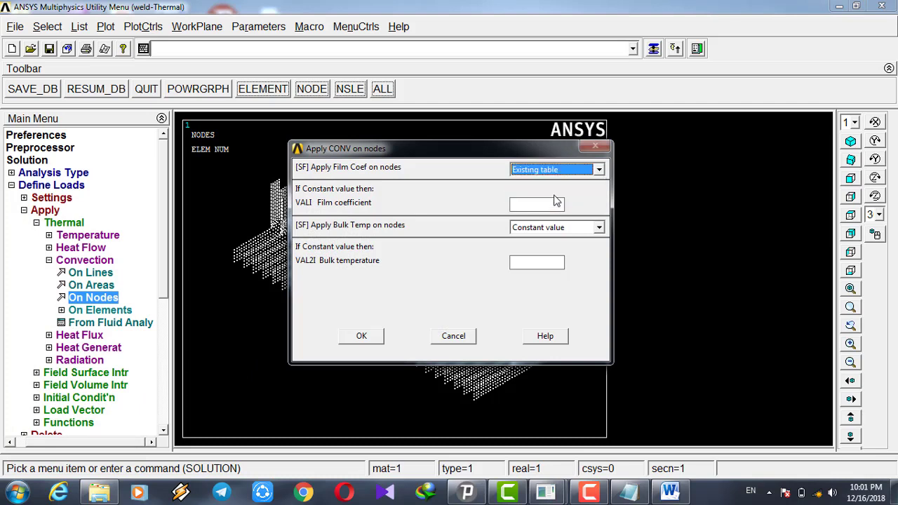
click(535, 205)
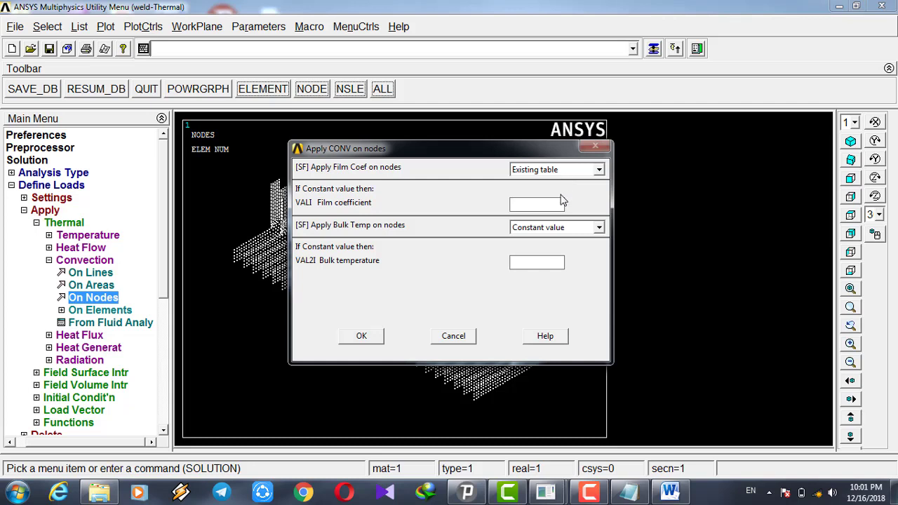
click(589, 491)
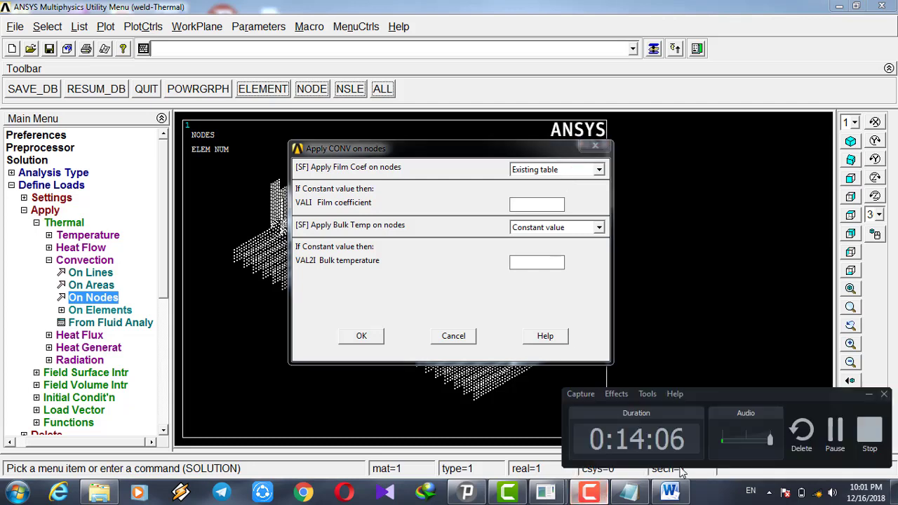
click(837, 429)
click(839, 431)
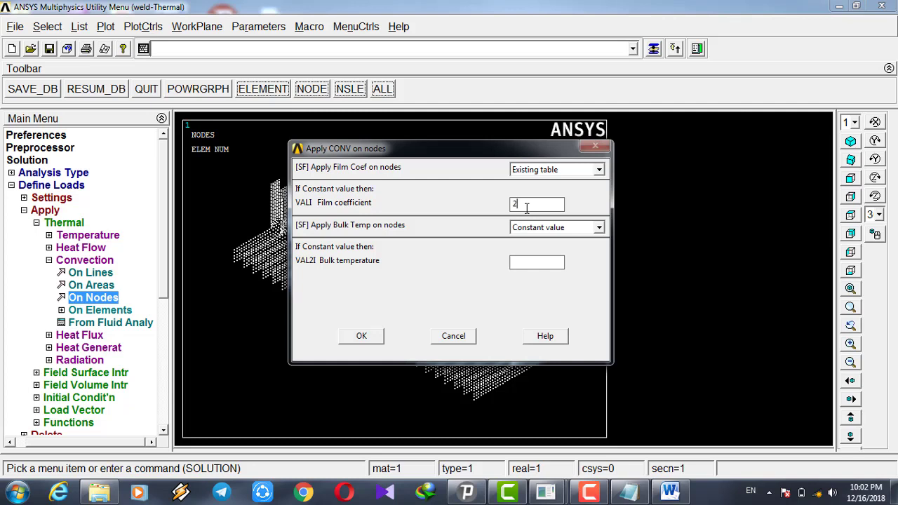
click(530, 260)
click(362, 337)
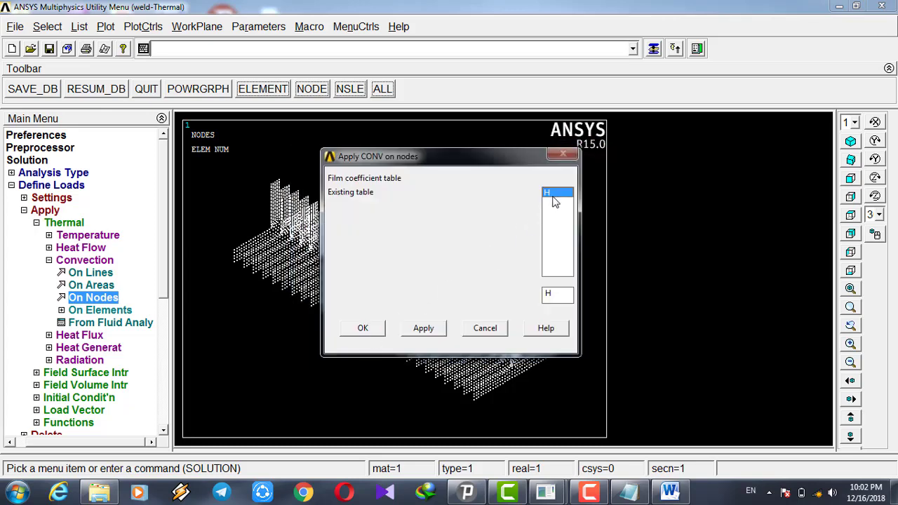
click(373, 332)
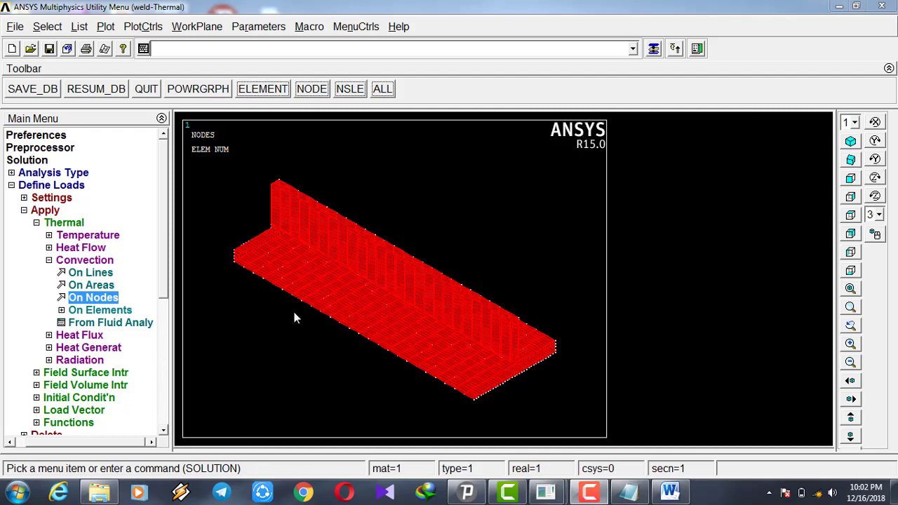
- Plot the nodes with their convection loads, reselect all entities and plot the elements of the whole model
click(311, 89)
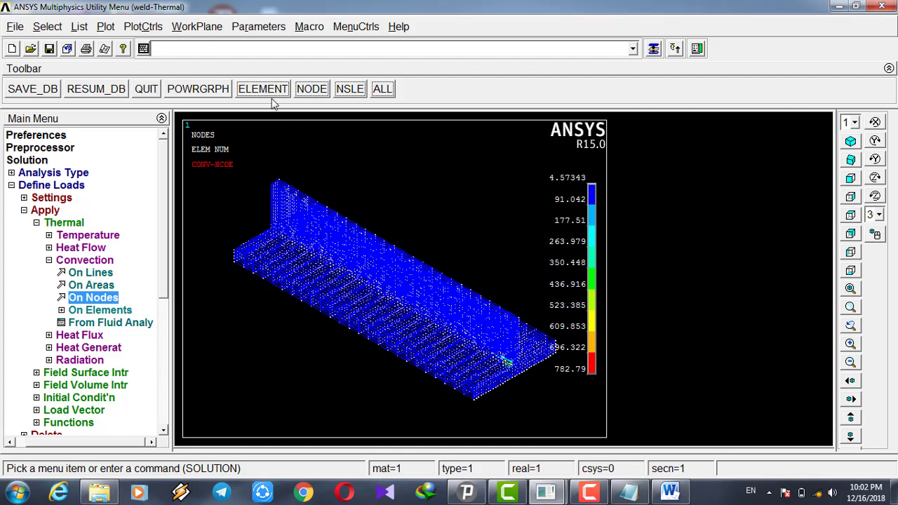
click(382, 89)
click(263, 89)
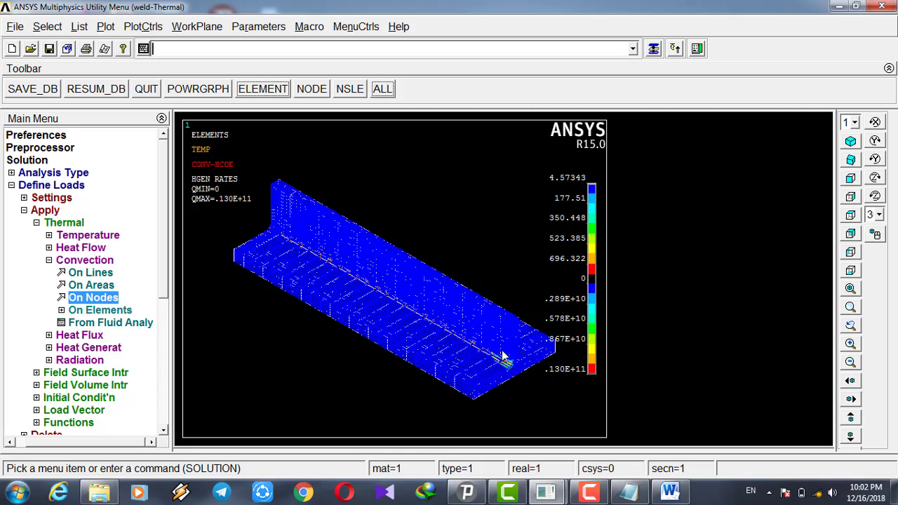
- Open the array parameter H for editing, review its film coefficients against temperature, and close the table
click(143, 26)
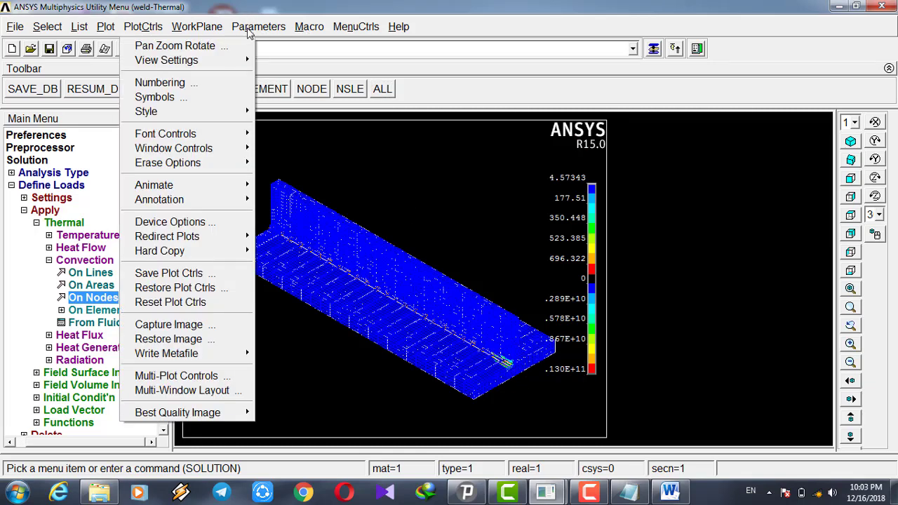
mouse_move(254, 28)
mouse_move(267, 83)
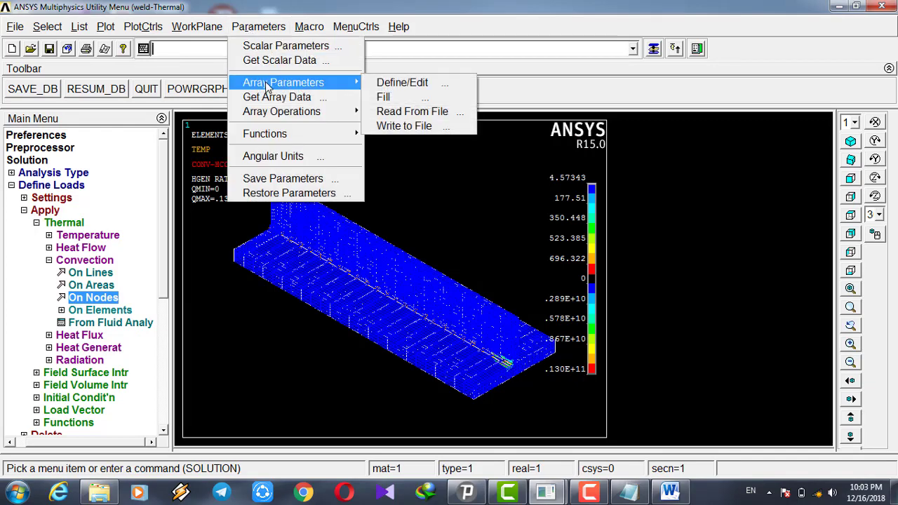
click(403, 84)
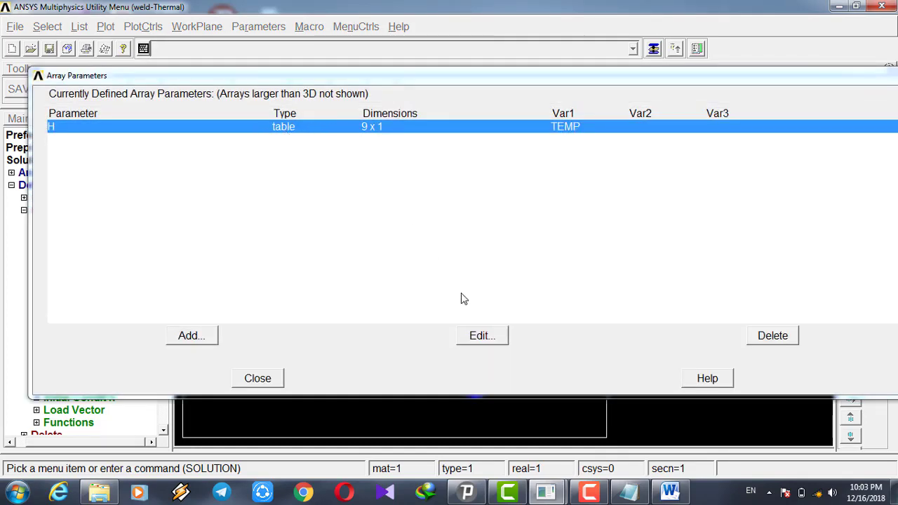
click(470, 335)
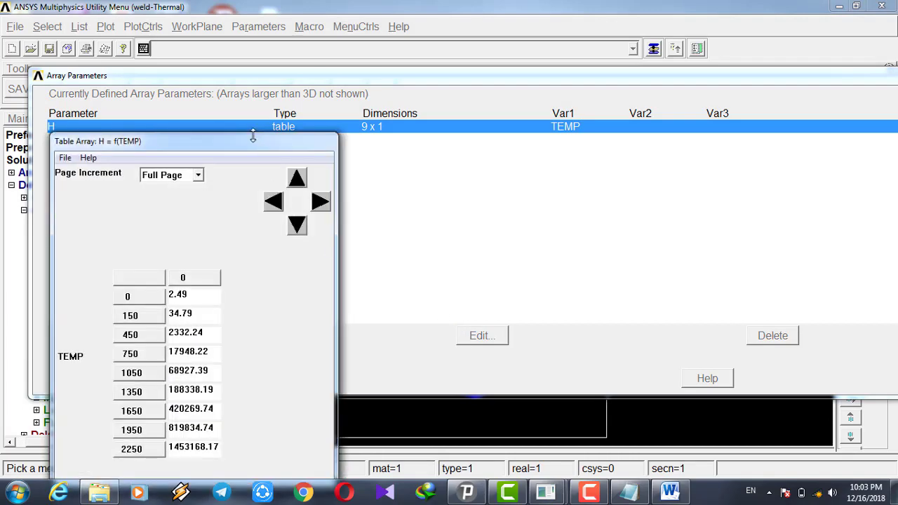
drag(253, 145, 335, 45)
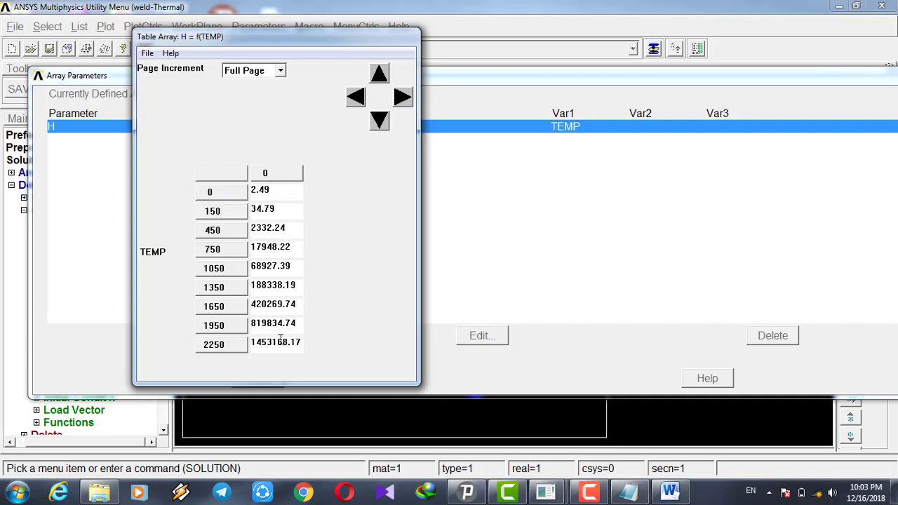
click(147, 54)
click(167, 112)
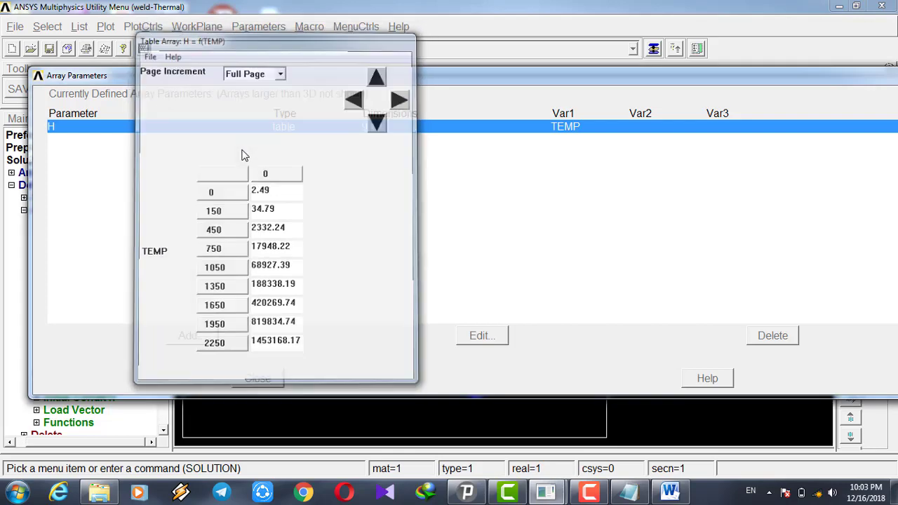
- Add a table array parameter H1 with 9 rows, 1 column and TEMP as the row variable
click(206, 339)
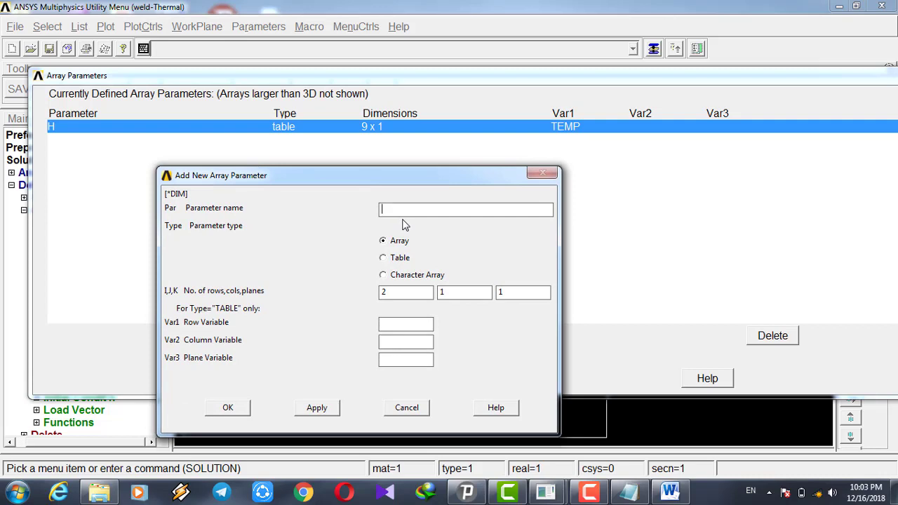
click(394, 260)
click(396, 295)
text(9)
click(393, 322)
text(Temp)
click(230, 407)
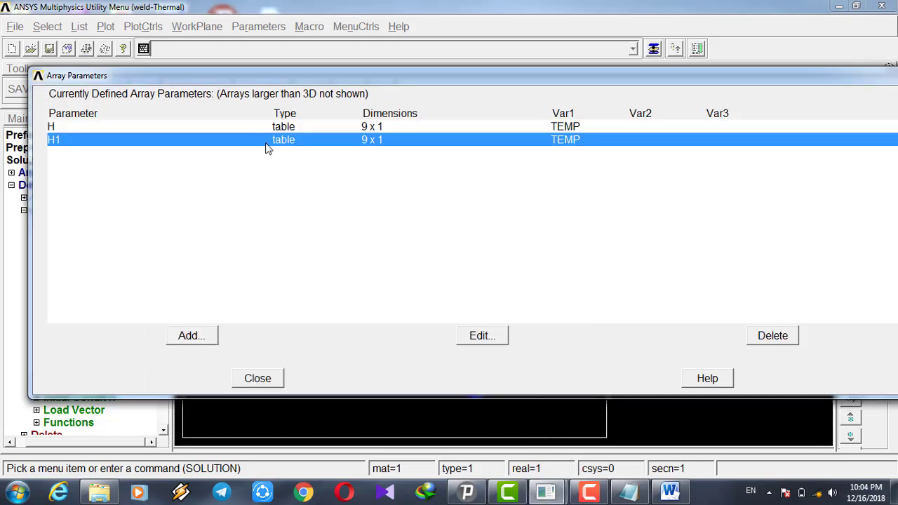
- Open table H1 for editing, set its first TEMP row index to 0, and close the table
click(477, 334)
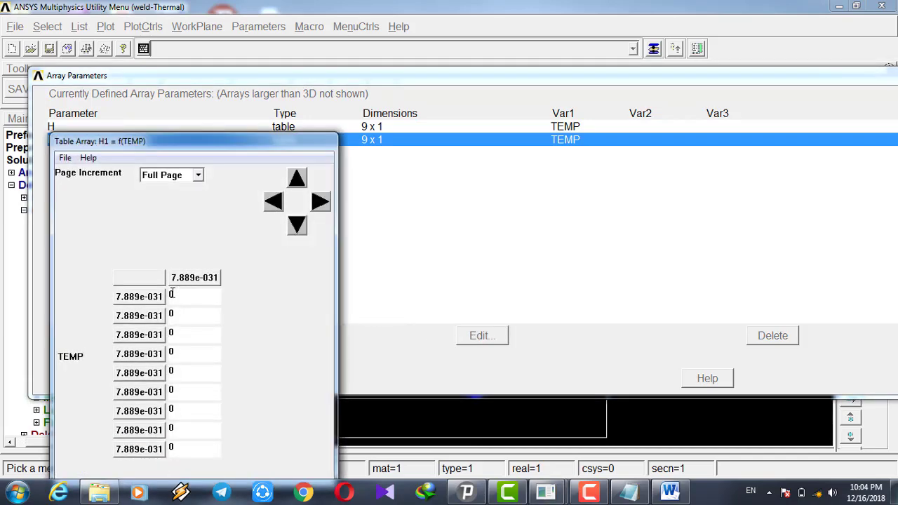
click(141, 304)
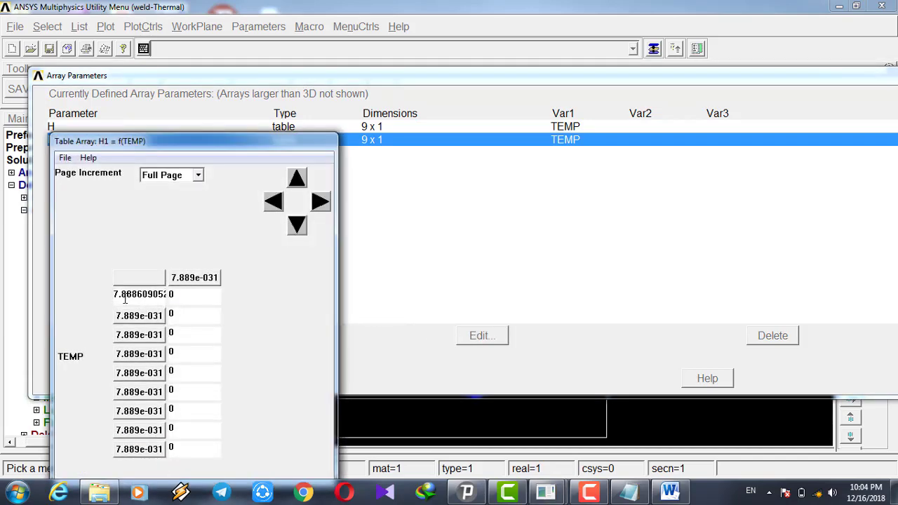
double_click(125, 298)
click(125, 298)
double_click(125, 298)
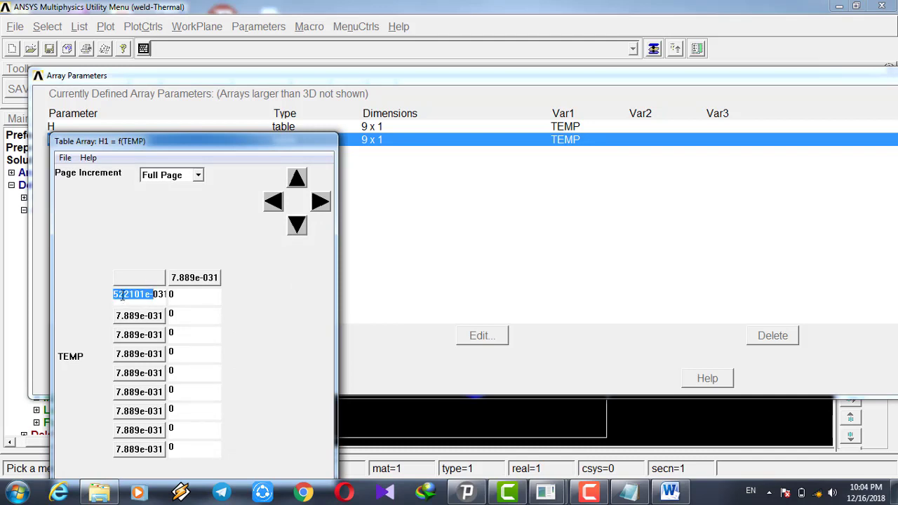
drag(122, 296, 222, 295)
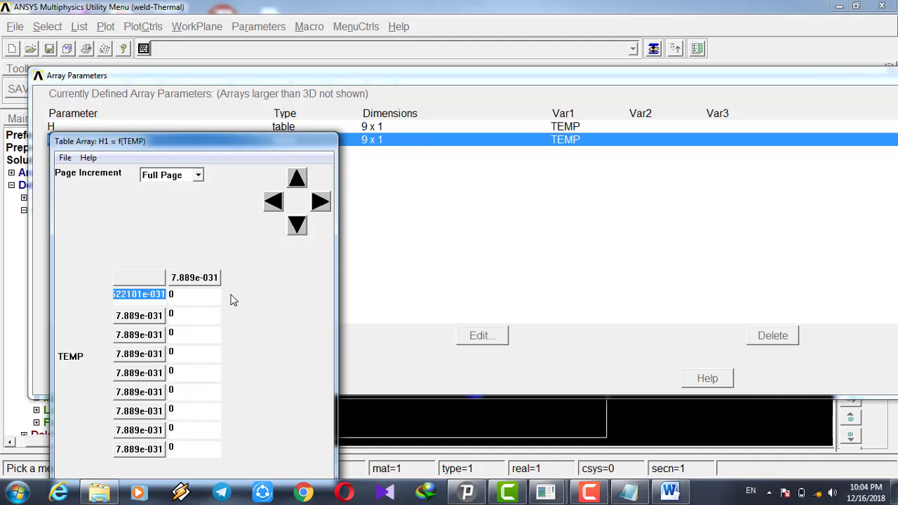
text(990)
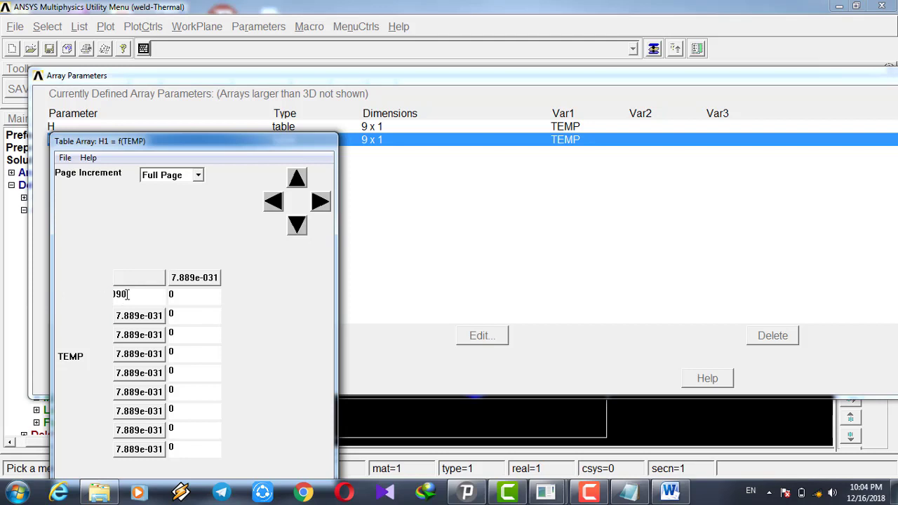
double_click(127, 294)
key(BackSpace)
text(0)
click(131, 316)
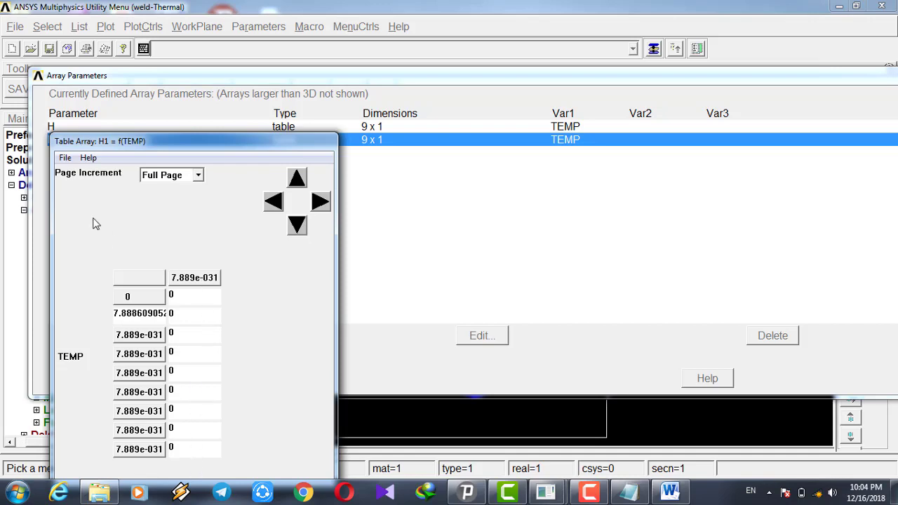
click(65, 158)
click(83, 217)
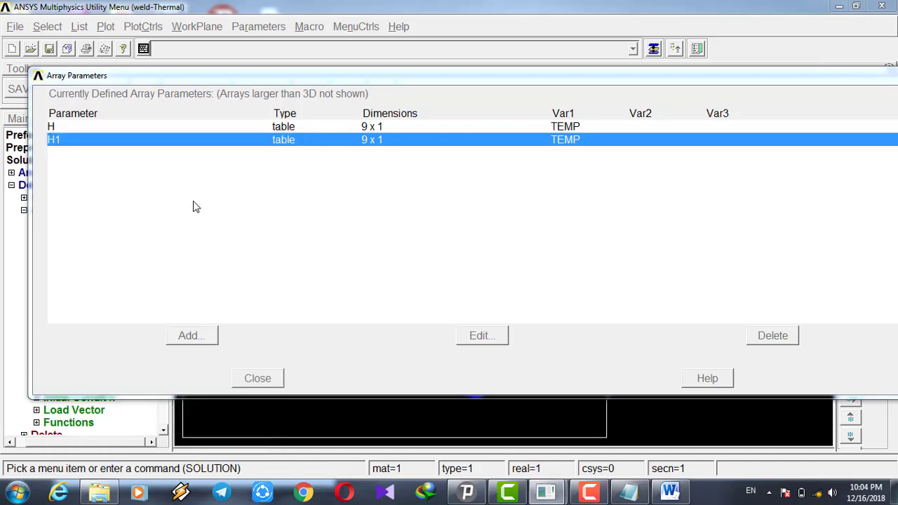
click(149, 100)
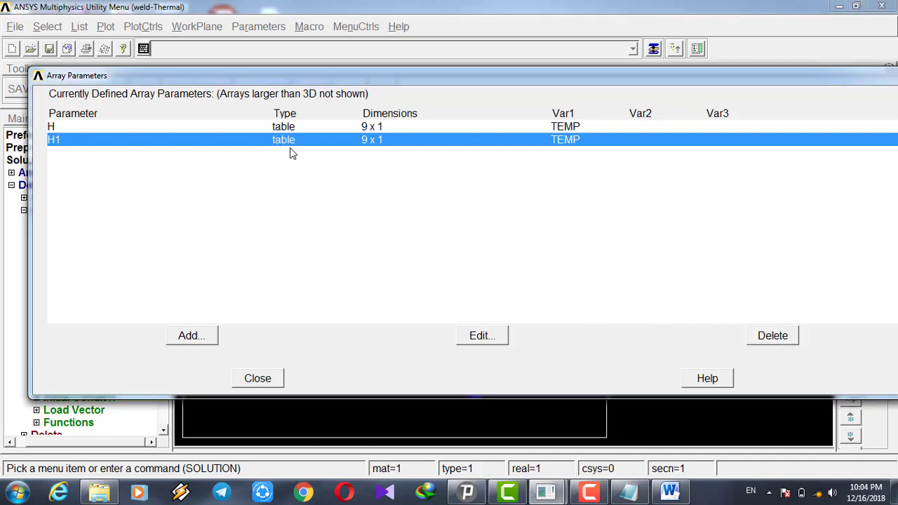
- Delete the array parameter H1 and close the array parameter list
click(777, 343)
click(259, 379)
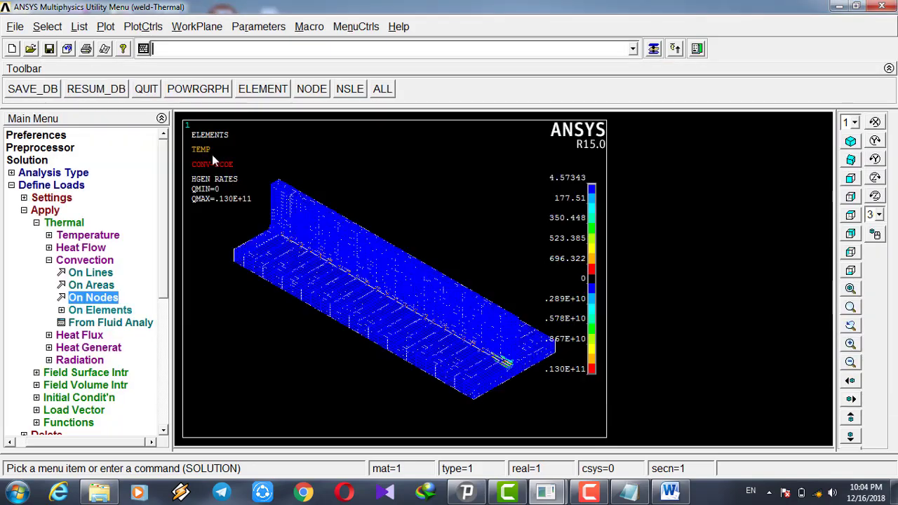
- Define the new analysis as Transient with the Full solution method and no lumped mass approximation
click(49, 261)
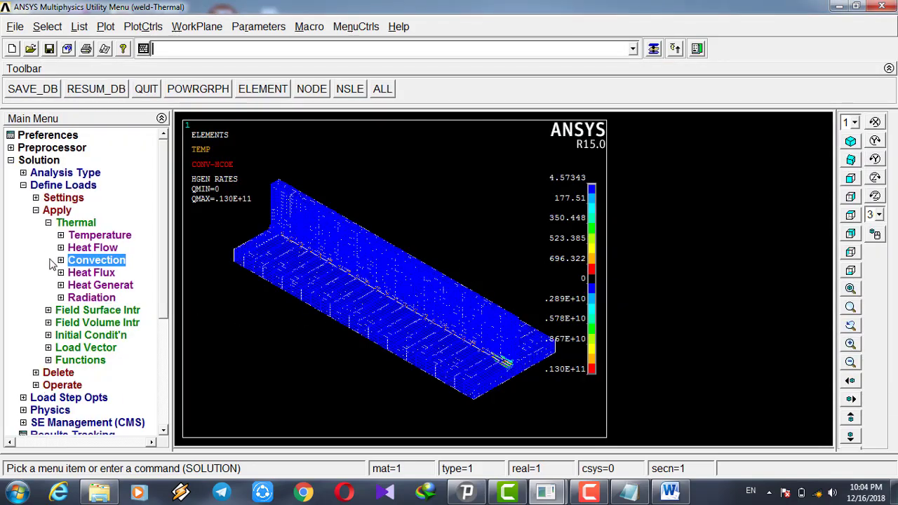
click(35, 210)
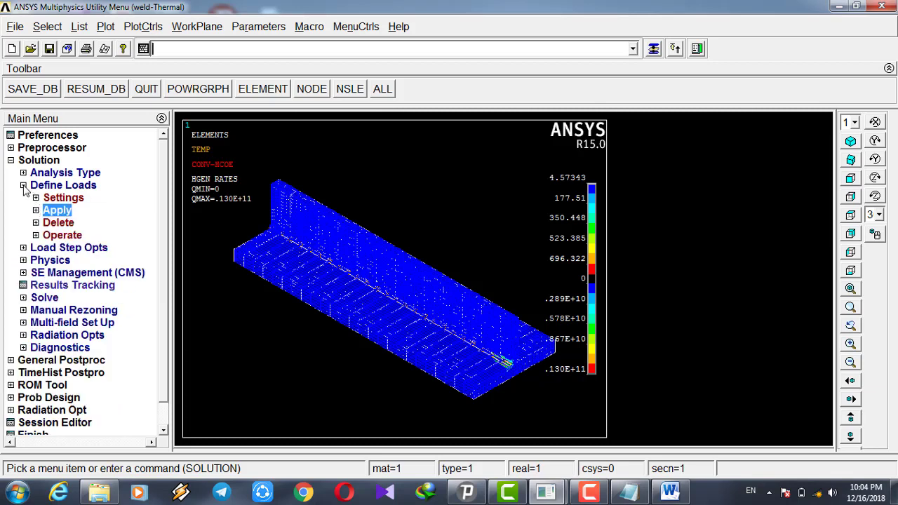
click(23, 185)
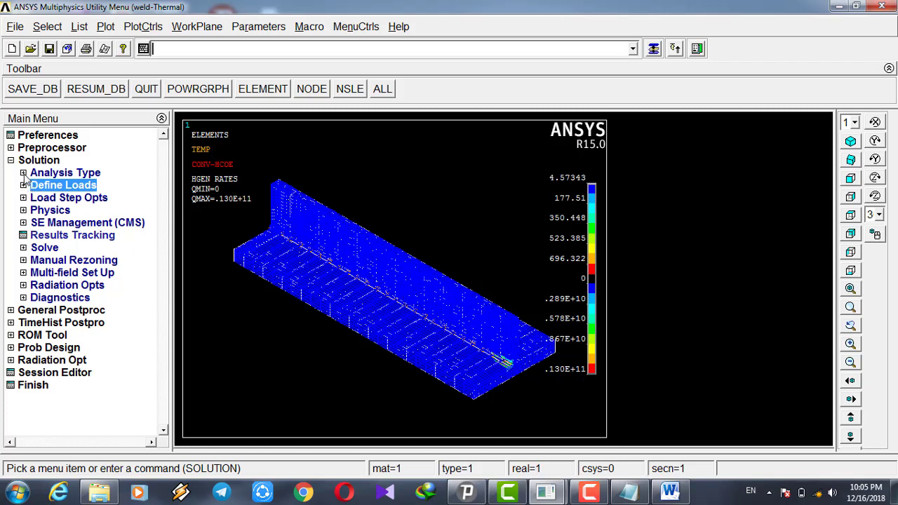
click(23, 173)
click(42, 186)
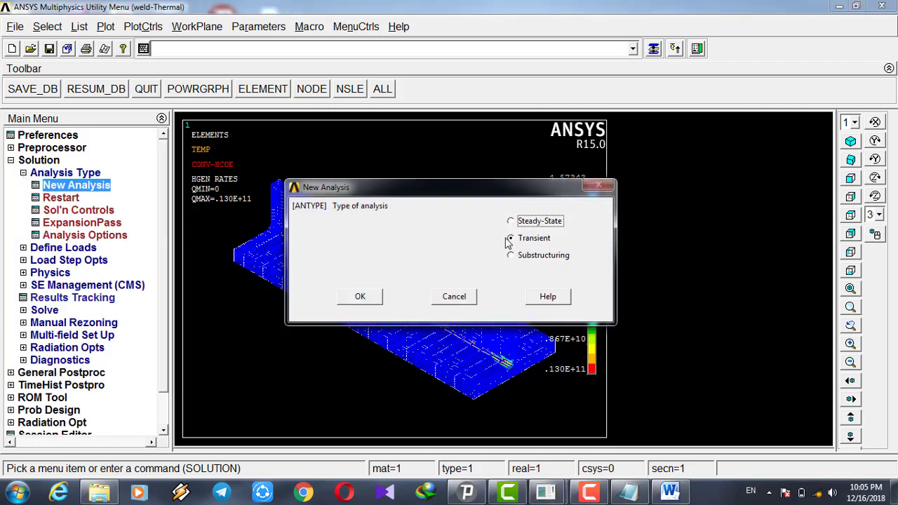
click(362, 297)
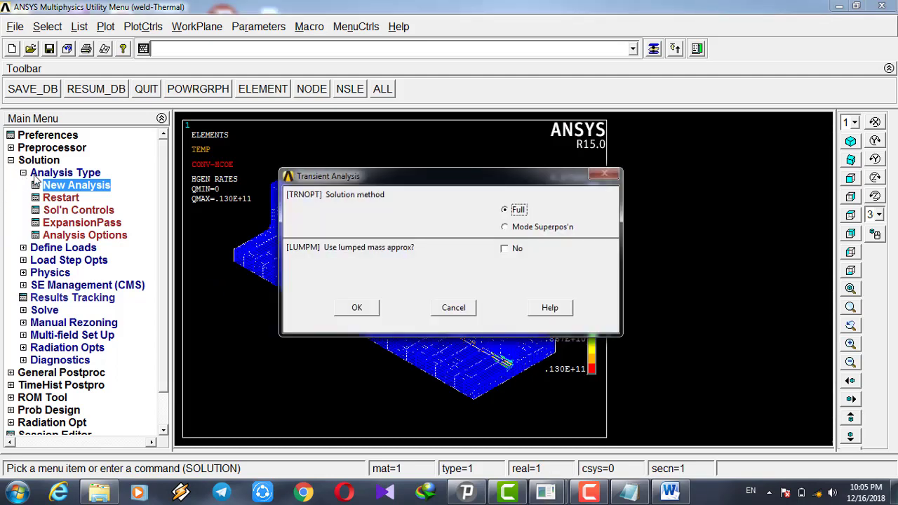
click(356, 307)
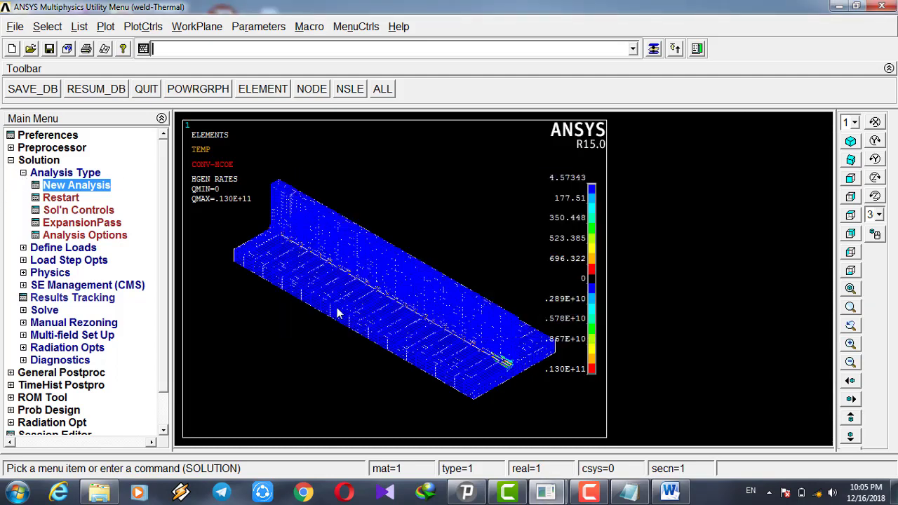
- Start solving the current load step and uncover its status summary to review the solution and load step options
click(27, 176)
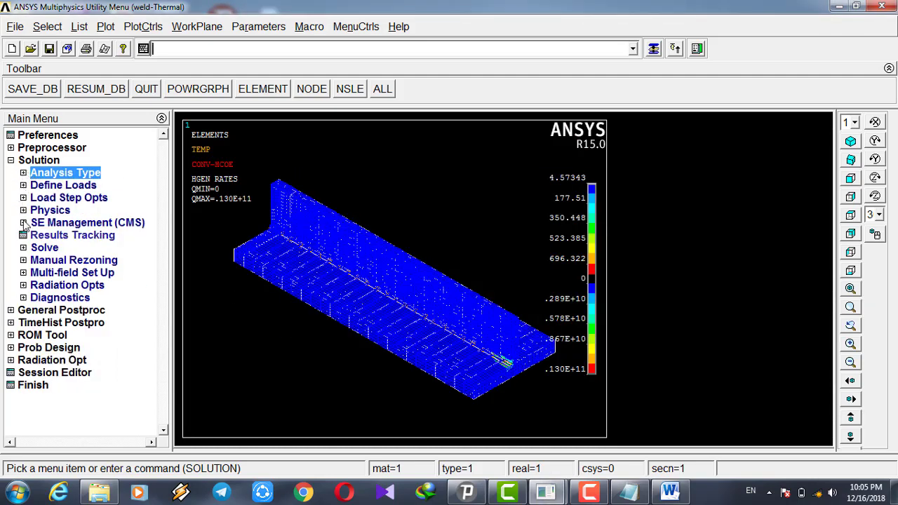
click(24, 248)
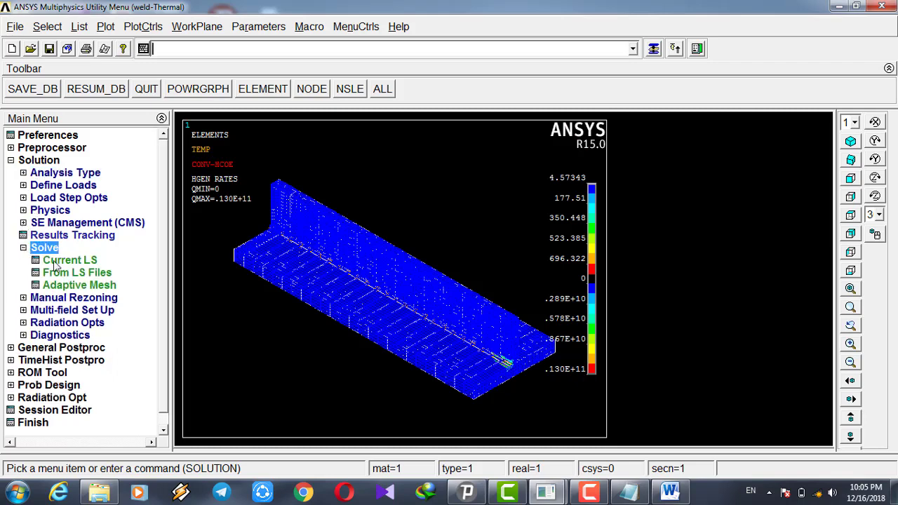
click(75, 263)
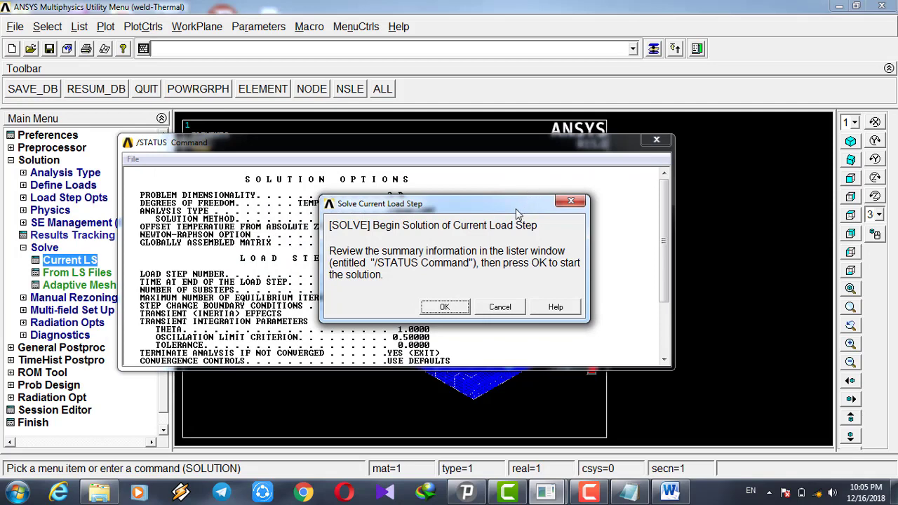
drag(517, 207, 543, 78)
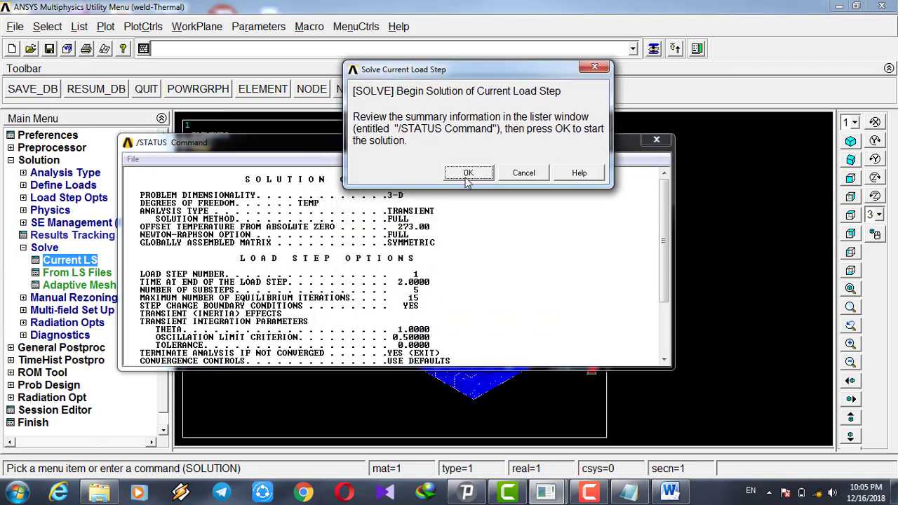